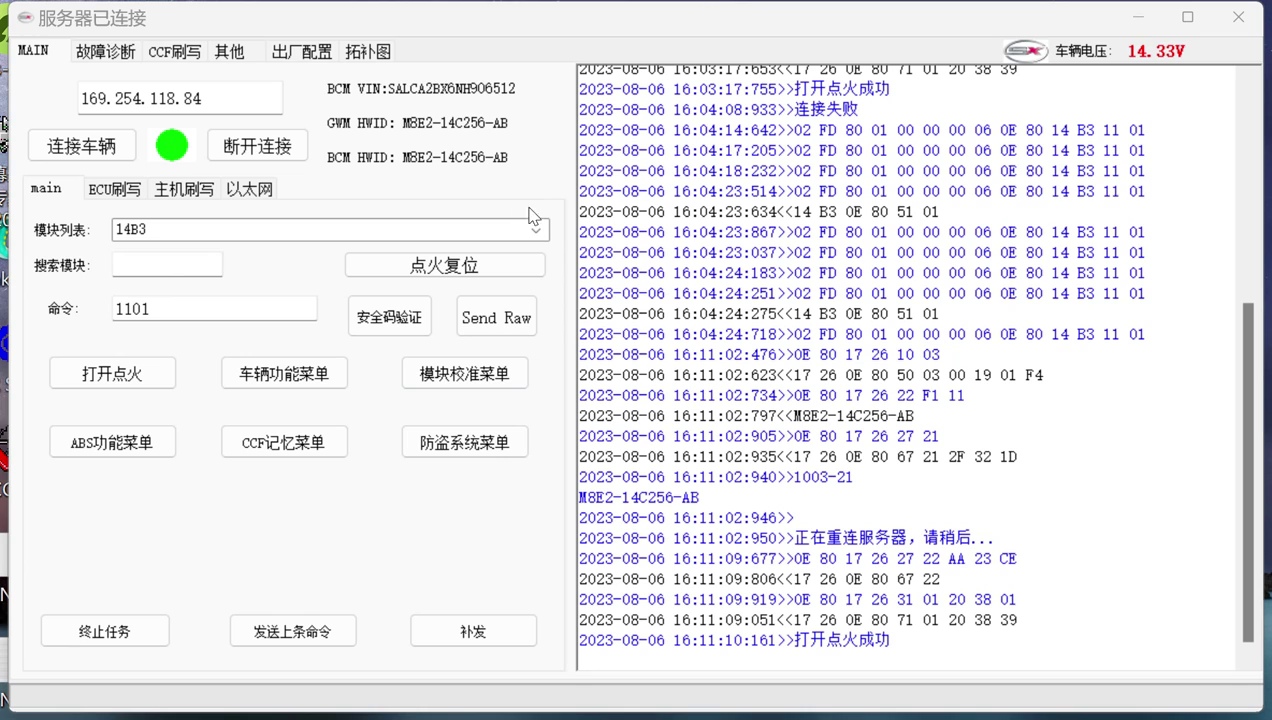
Read the vehicle's CCF configuration
left_click(512, 168)
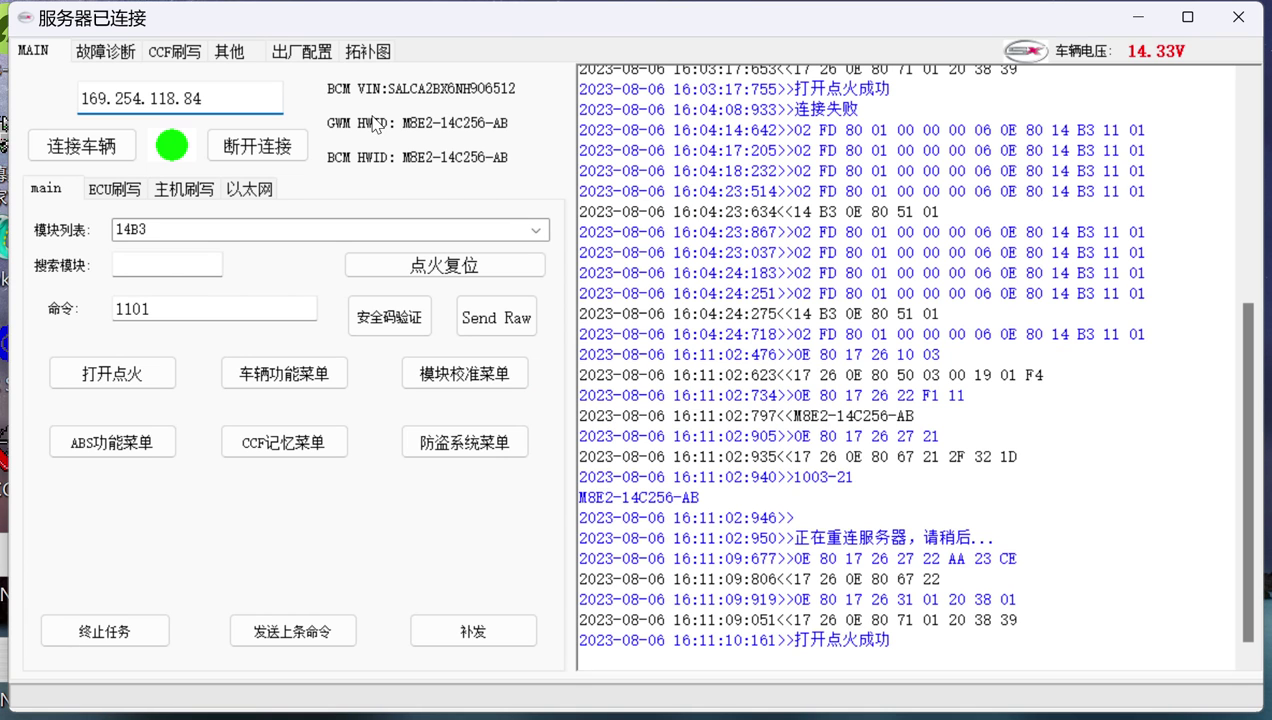
left_click(173, 55)
left_click(912, 92)
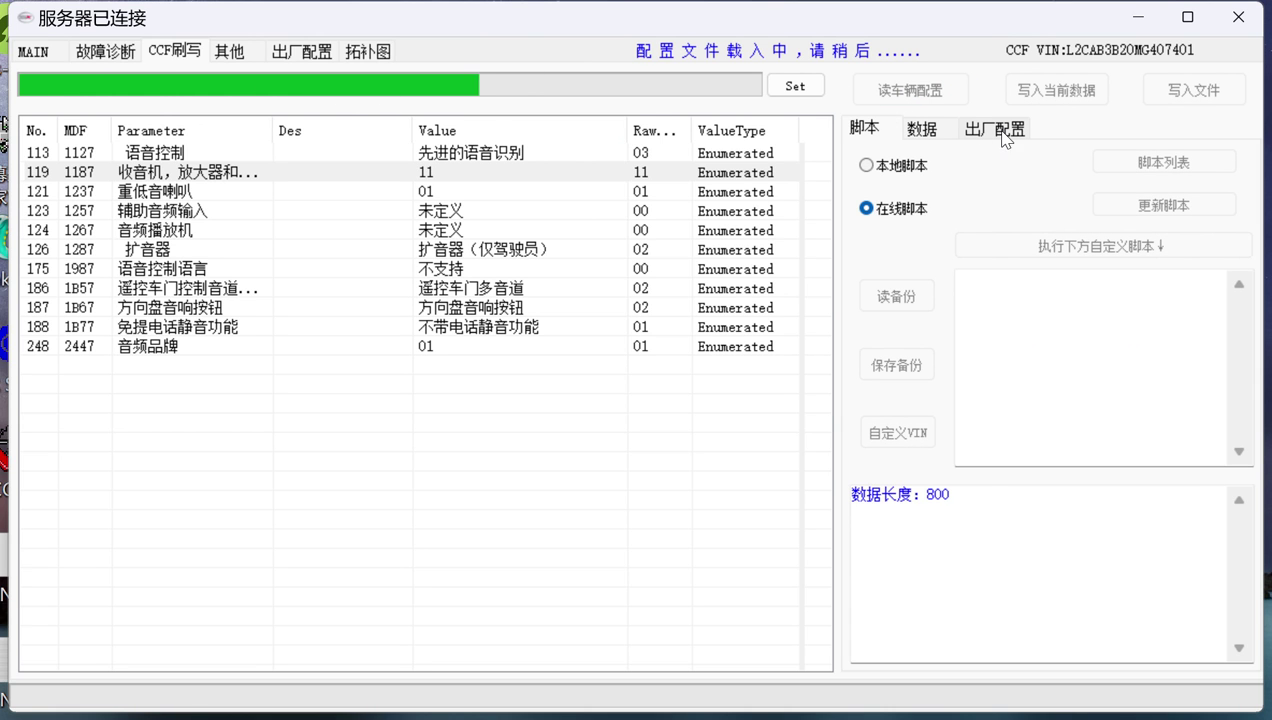
Reconnect to the vehicle and read its CCF configuration again
left_click(33, 53)
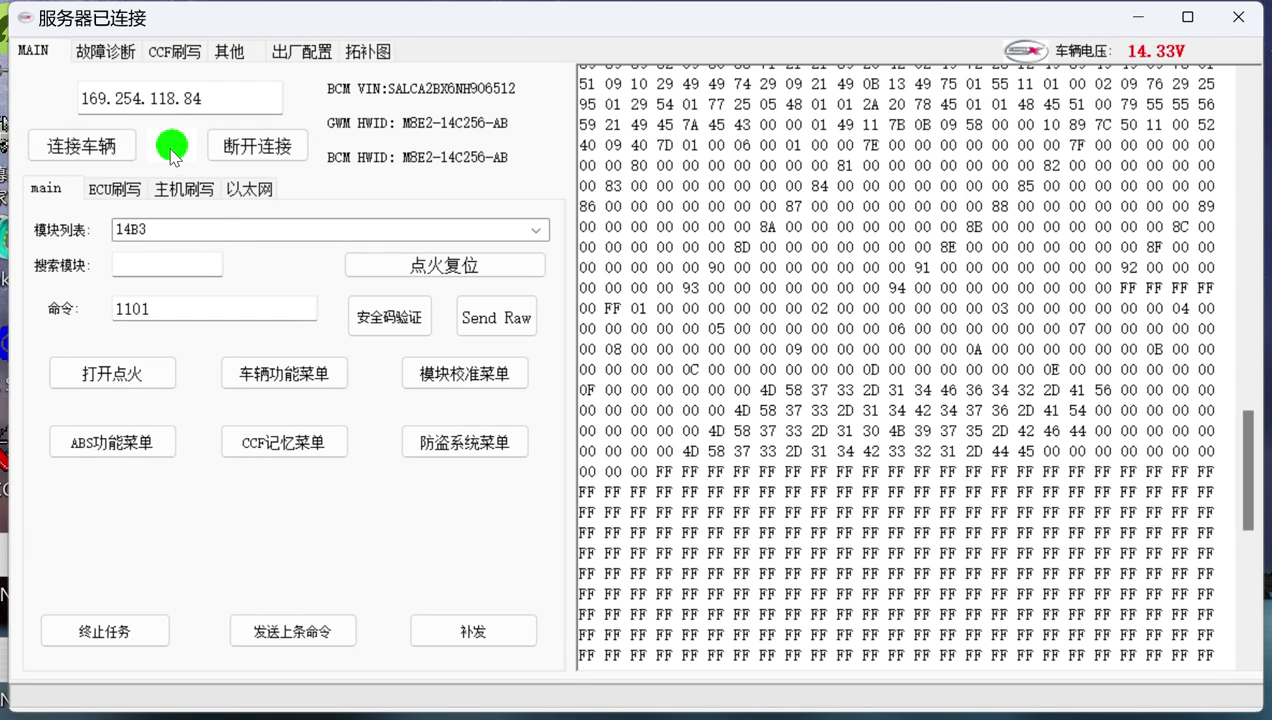
left_click(80, 147)
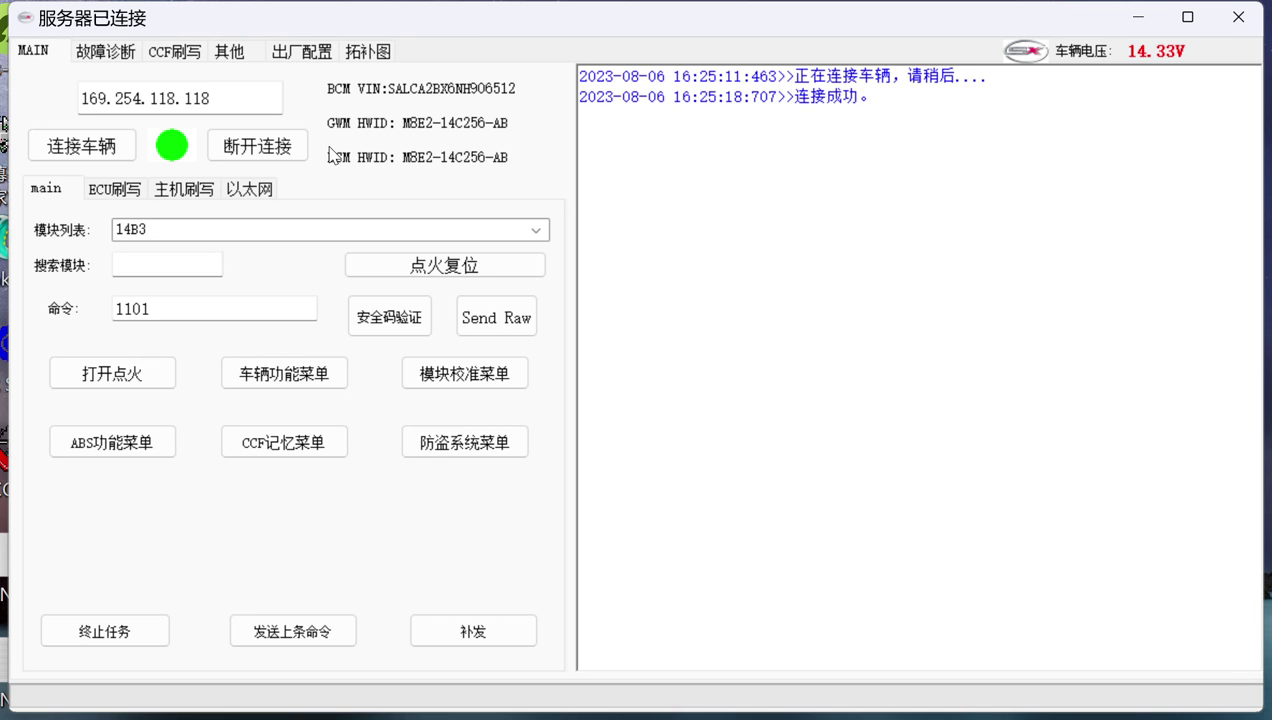
left_click(180, 58)
left_click(908, 92)
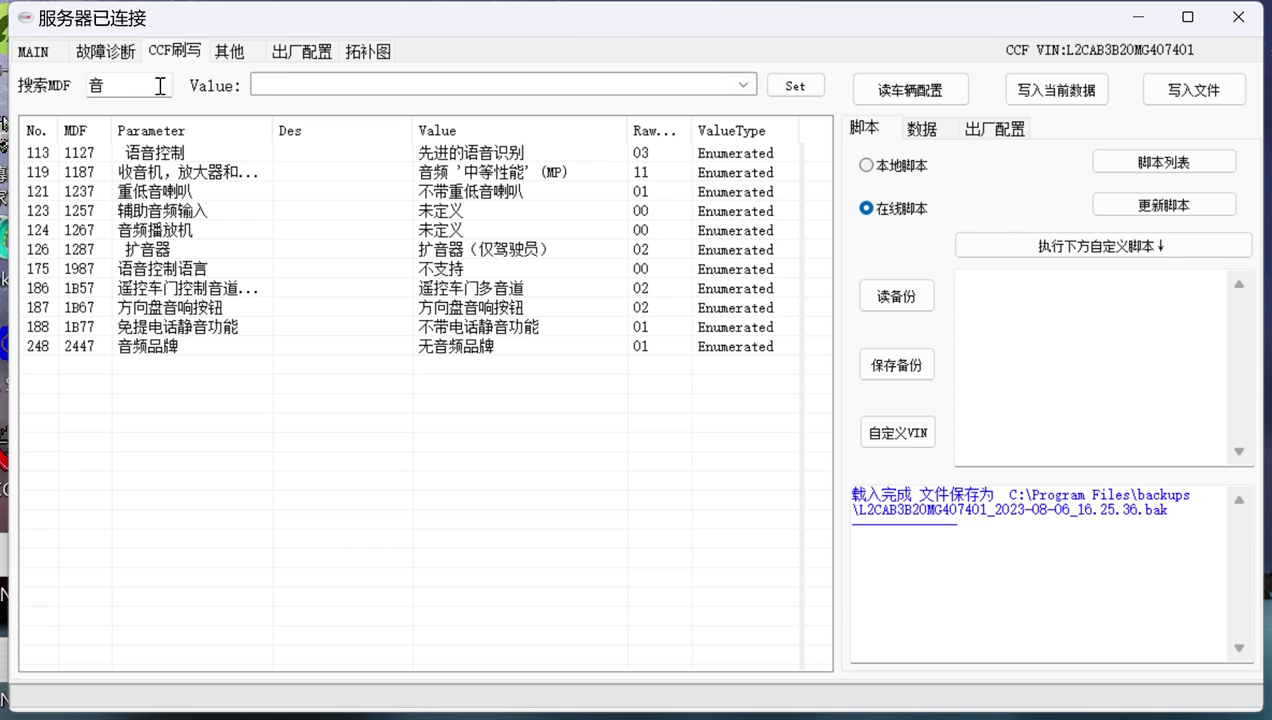
Clear the existing MDF search text and filter the parameter list for 1E37
left_click(158, 85)
key("BackSpace")
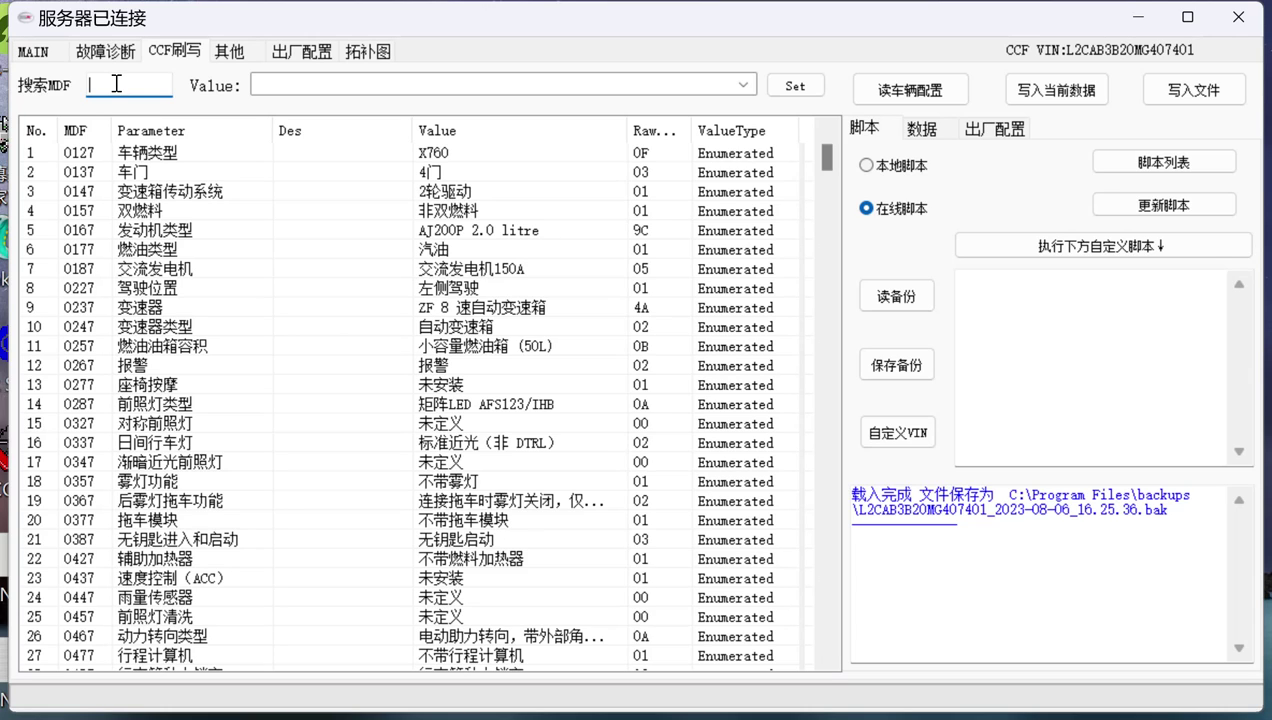
left_click(264, 81)
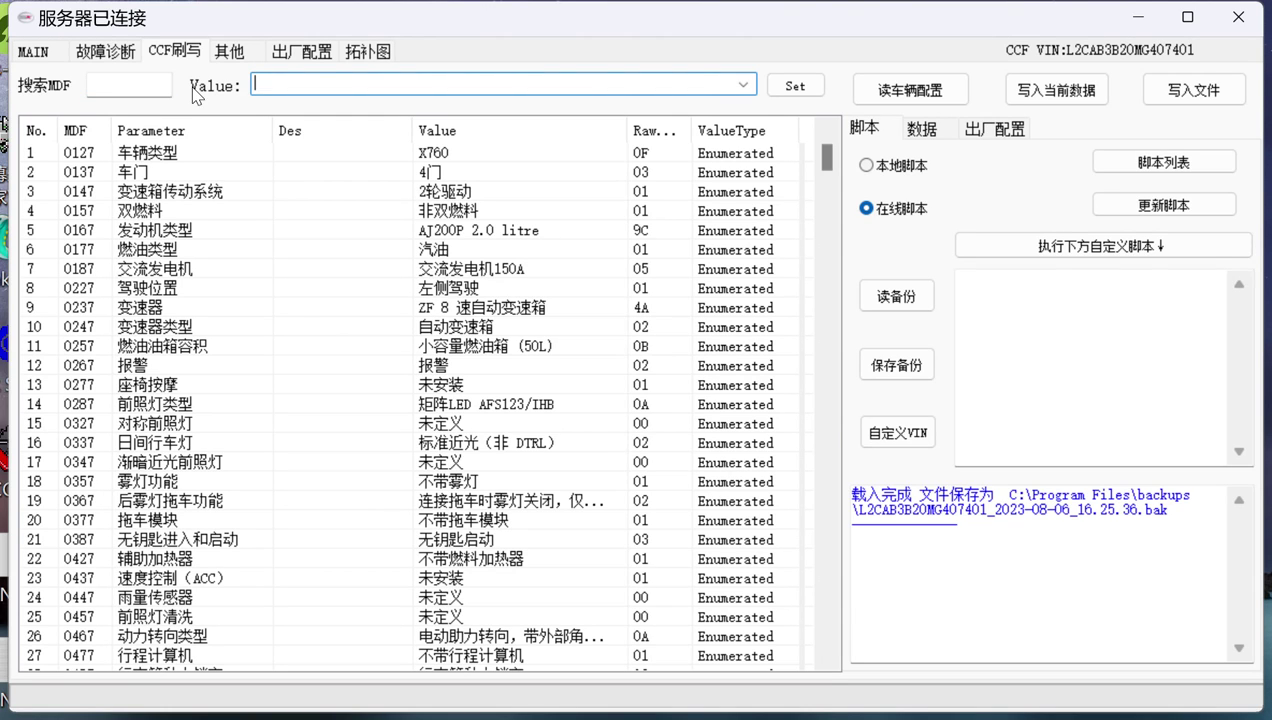
left_click(138, 87)
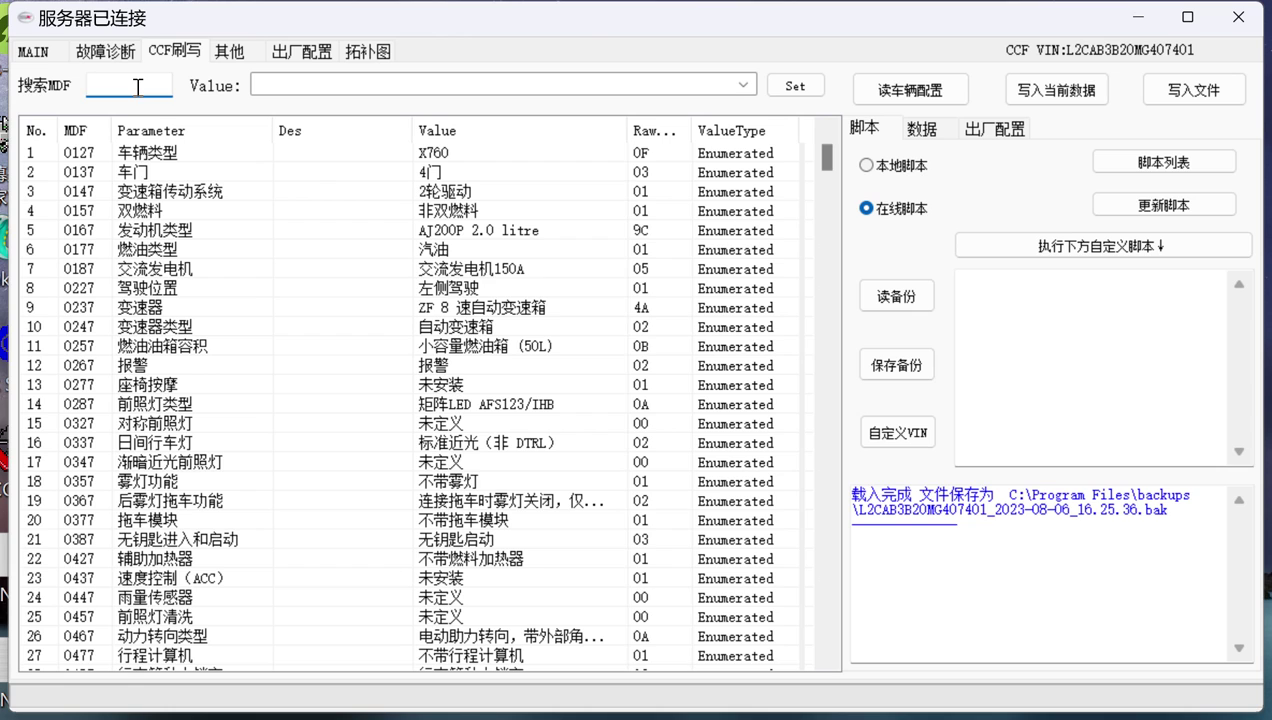
type("1")
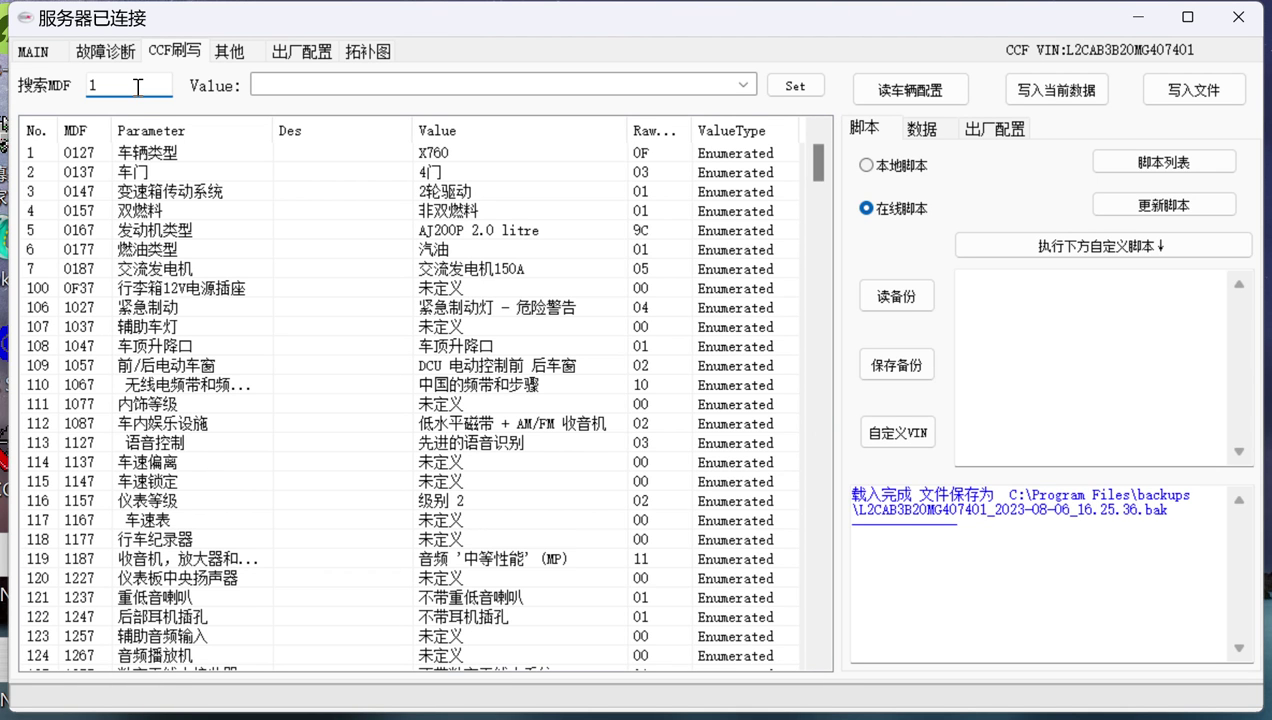
type("e")
key("BackSpace")
key("Caps_Lock")
type("E37")
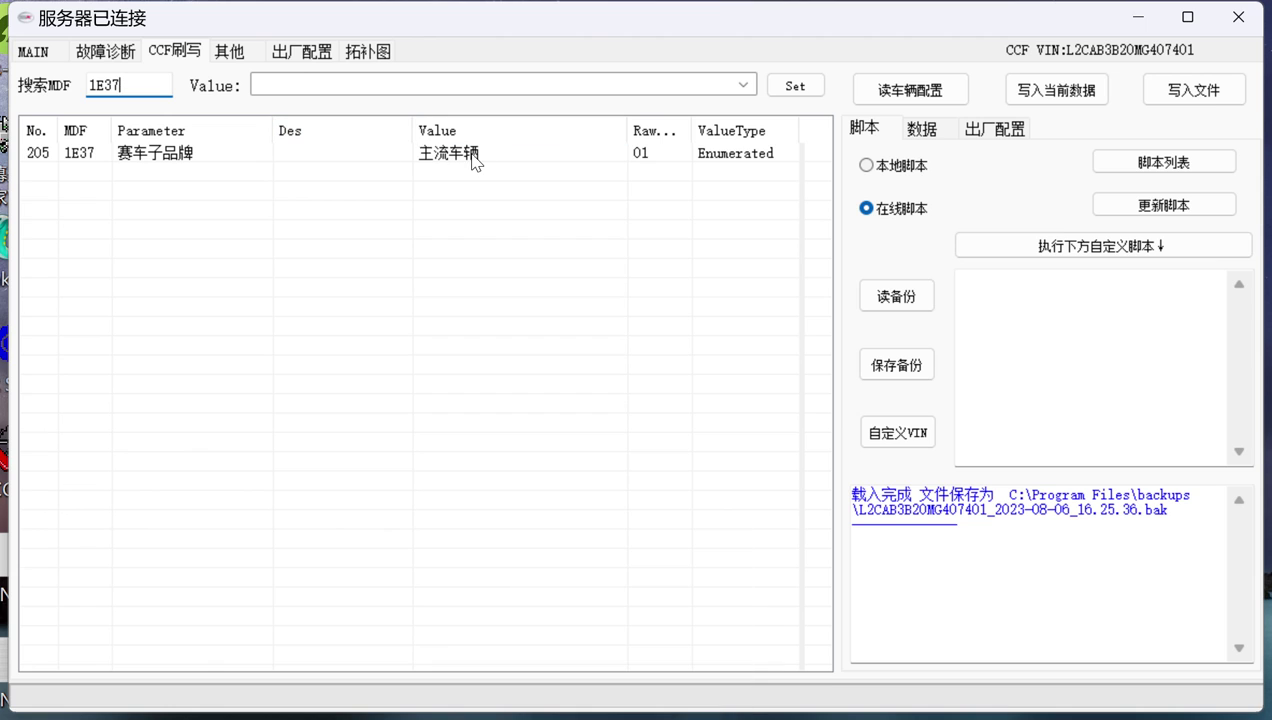
Set the 赛车子品牌 parameter (MDF 1E37) to the value 10
left_click(472, 155)
left_click(743, 85)
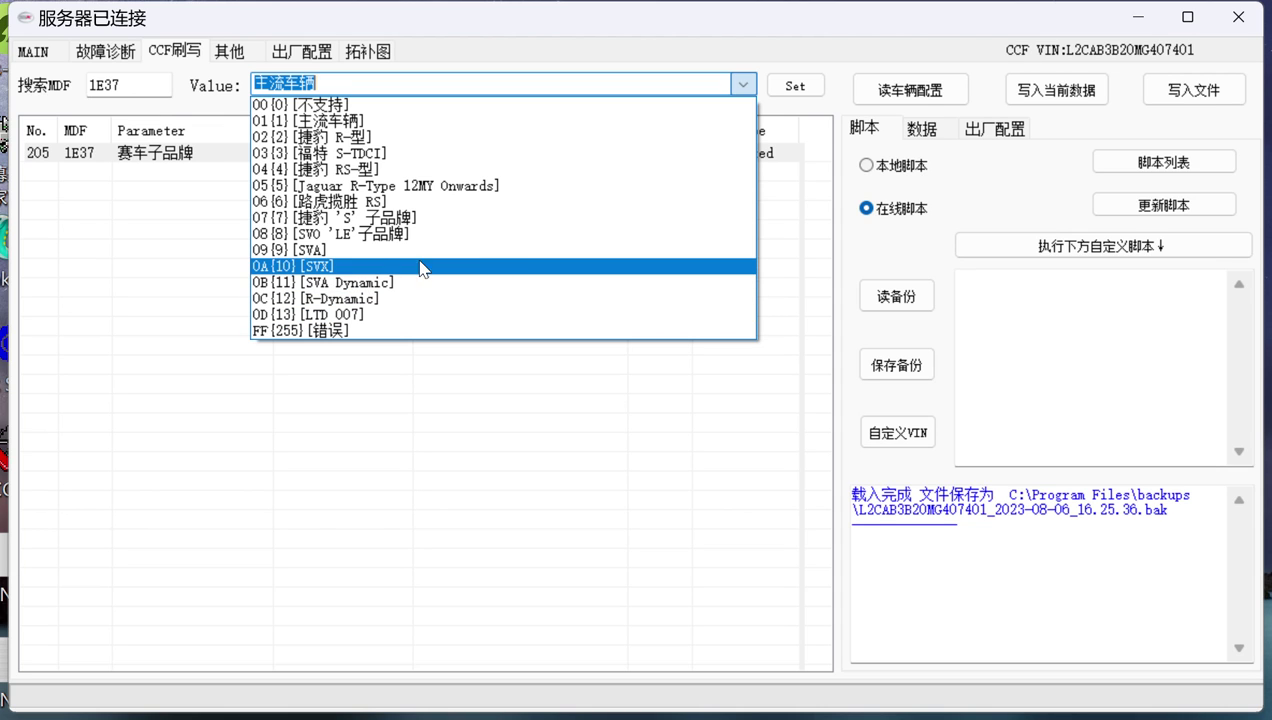
left_click(180, 238)
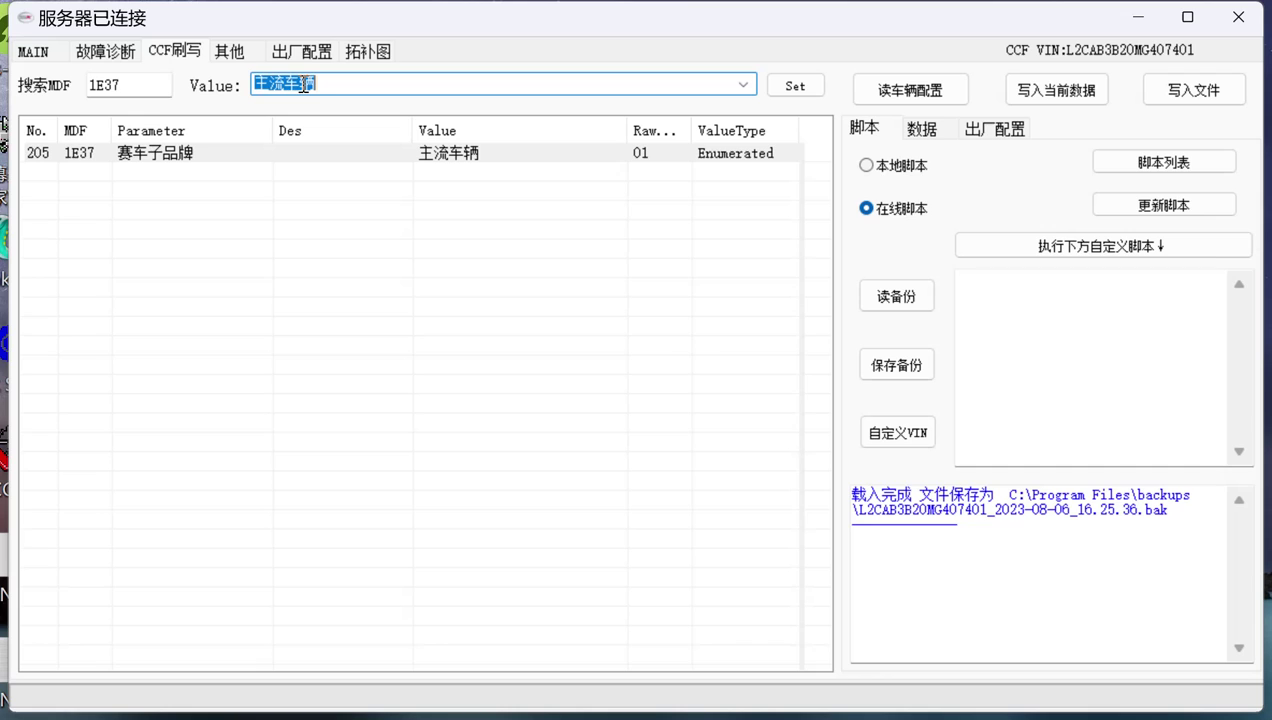
type("10")
left_click(814, 88)
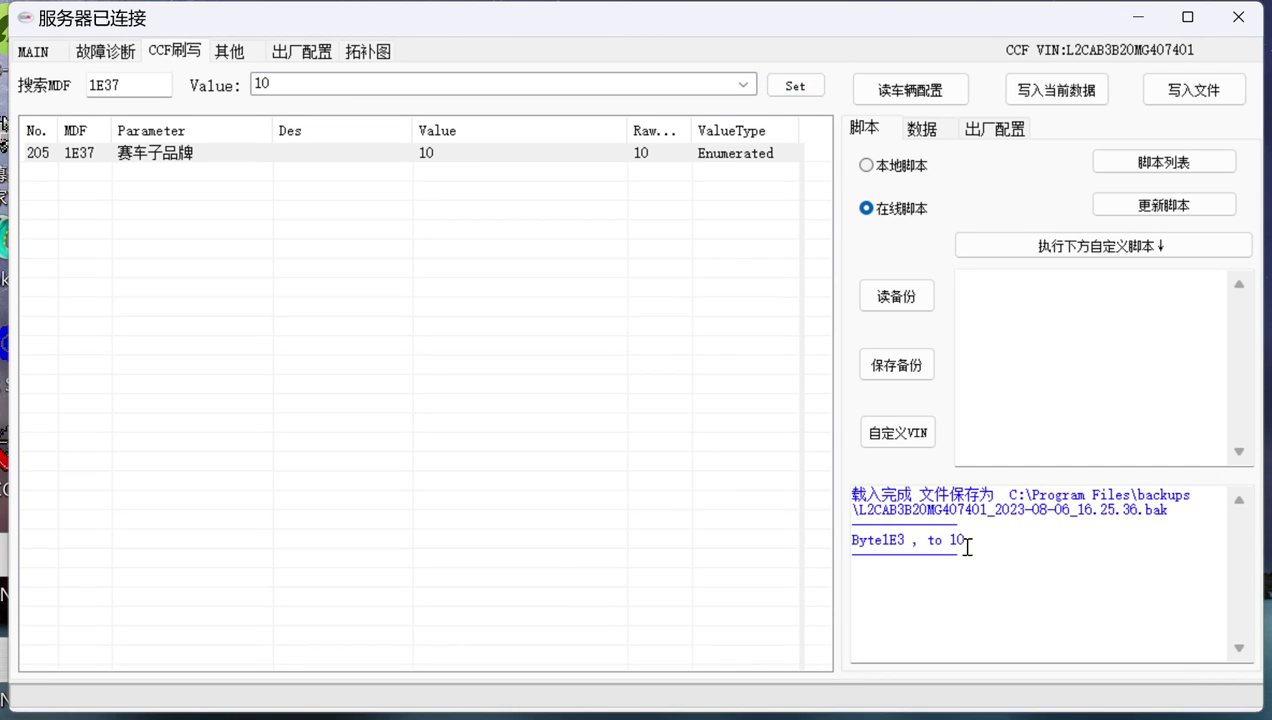
left_click_drag(971, 539, 832, 544)
left_click(545, 284)
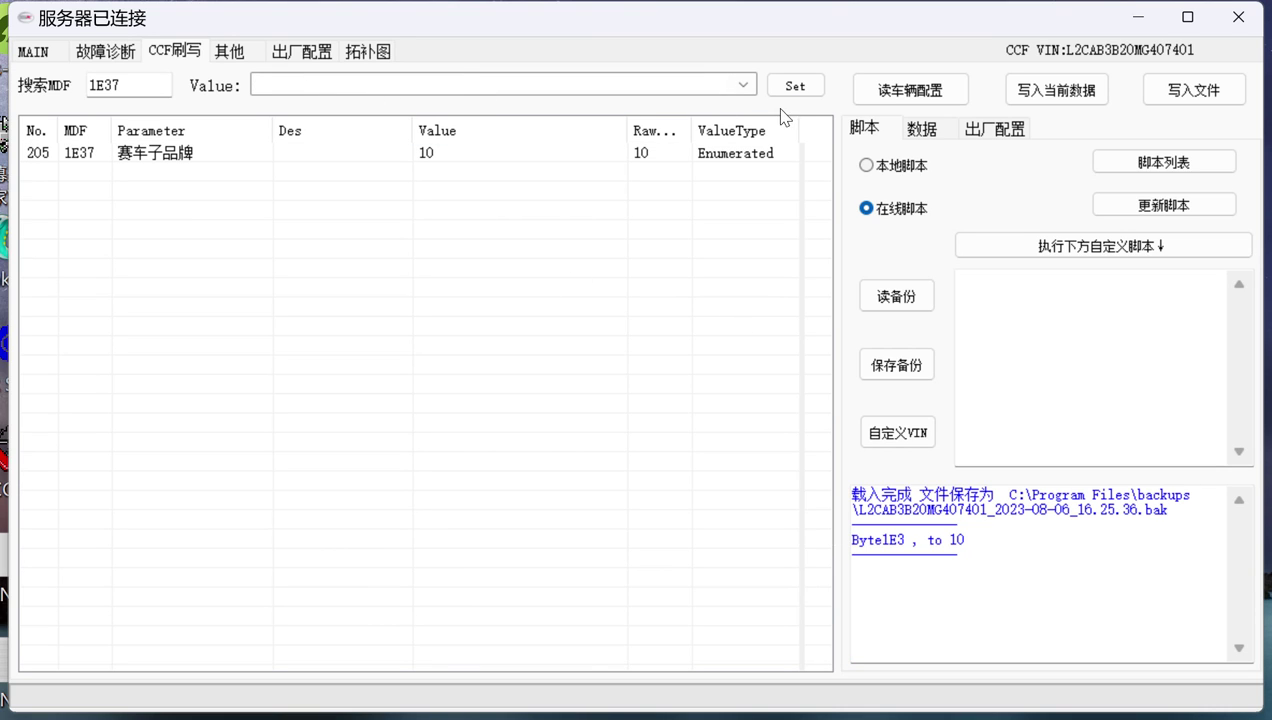
Set the 赛车子品牌 parameter (MDF 1E37) to 01 主流车辆
left_click(743, 86)
left_click(110, 146)
left_click(112, 153)
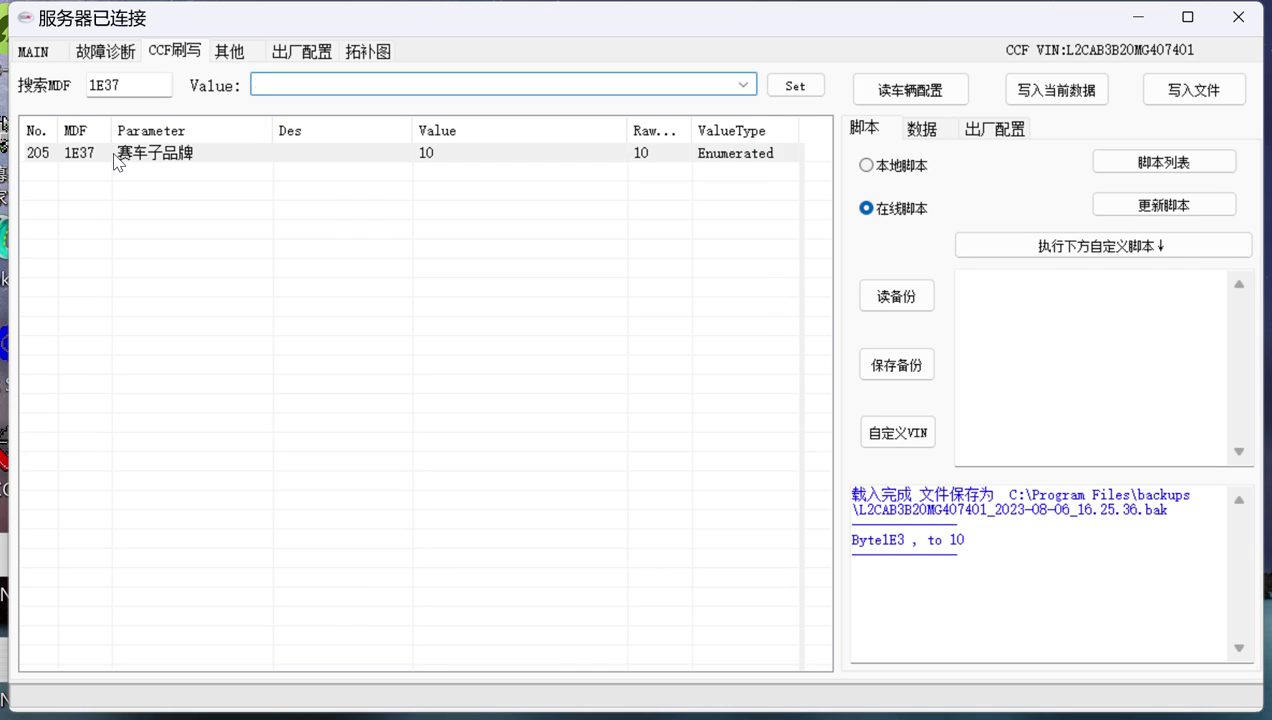
left_click(743, 85)
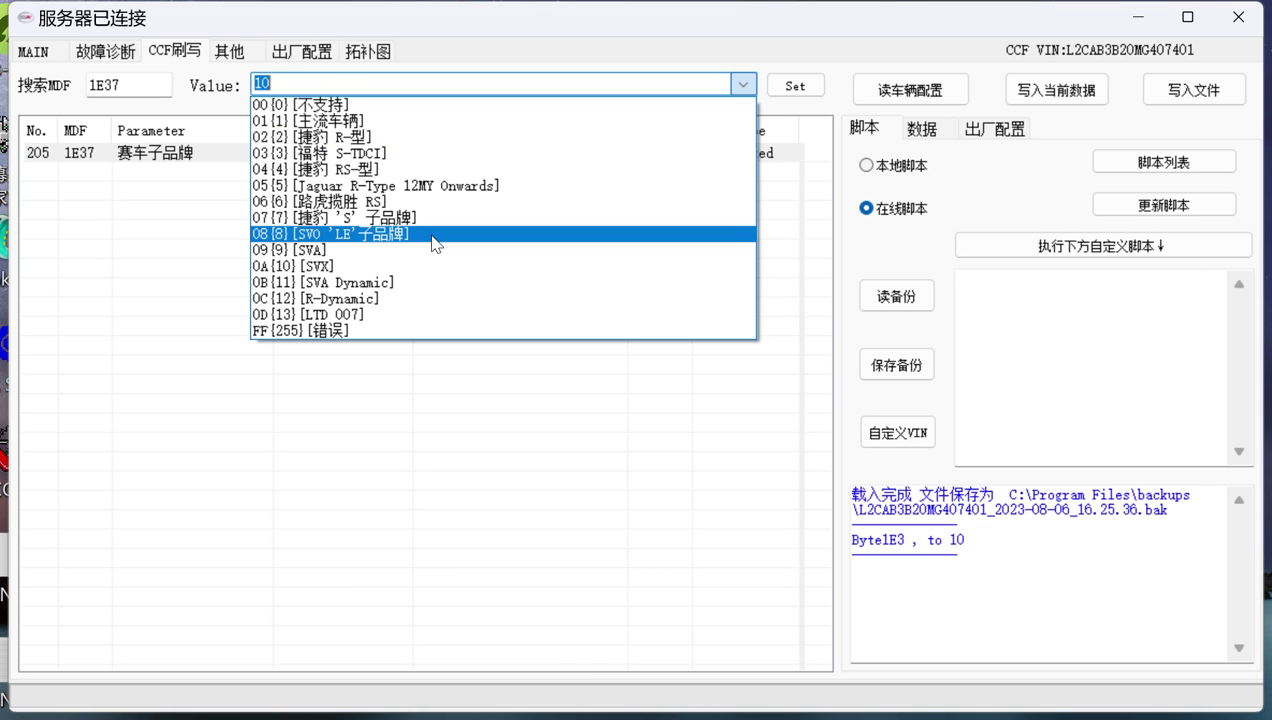
left_click(346, 132)
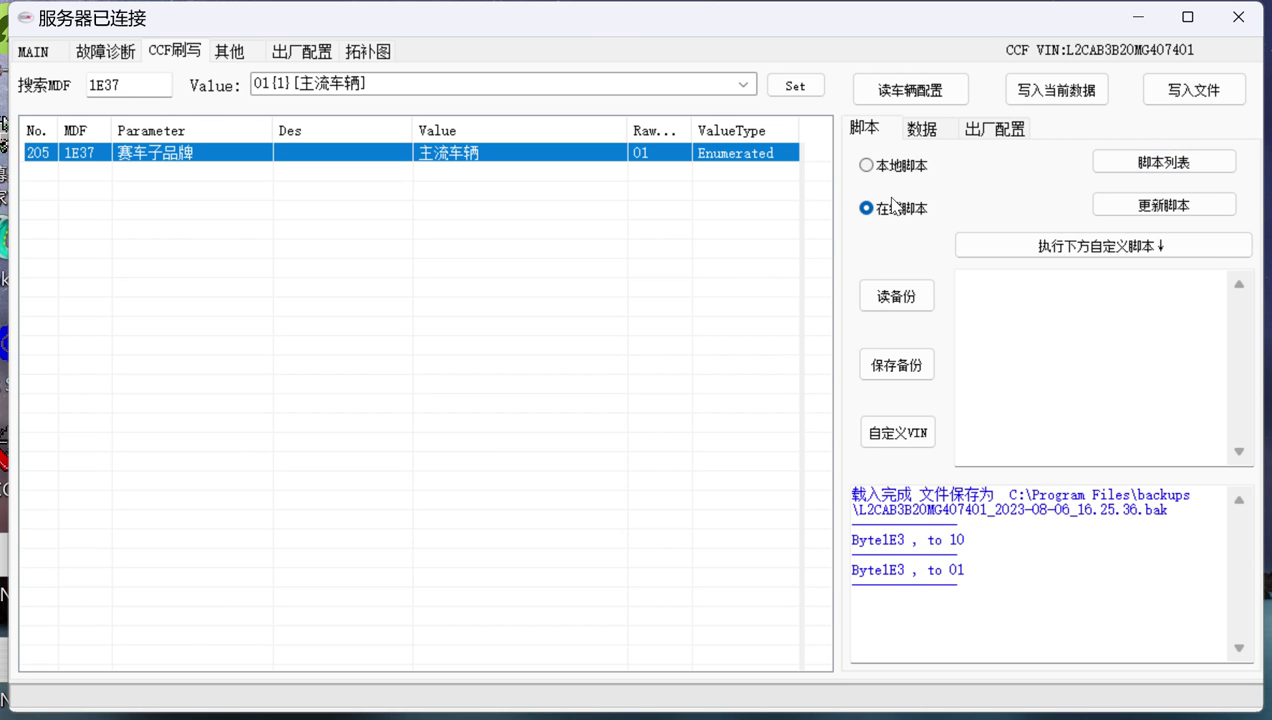
In the online script list, select 启停记忆, 离车落锁, 近车解锁, 17-23款氛围灯, 北美固定7针拖车刹车灯电源 and 方向盘加热
left_click(1125, 162)
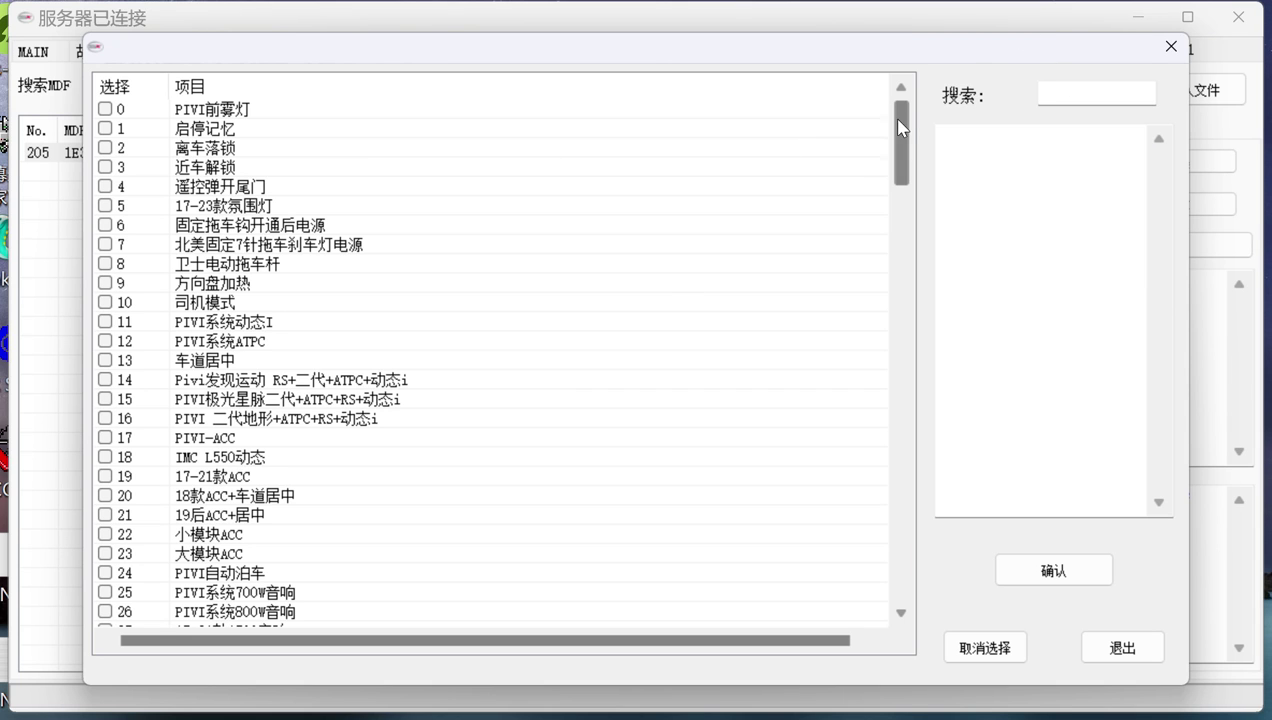
left_click_drag(901, 143, 897, 106)
left_click(115, 155)
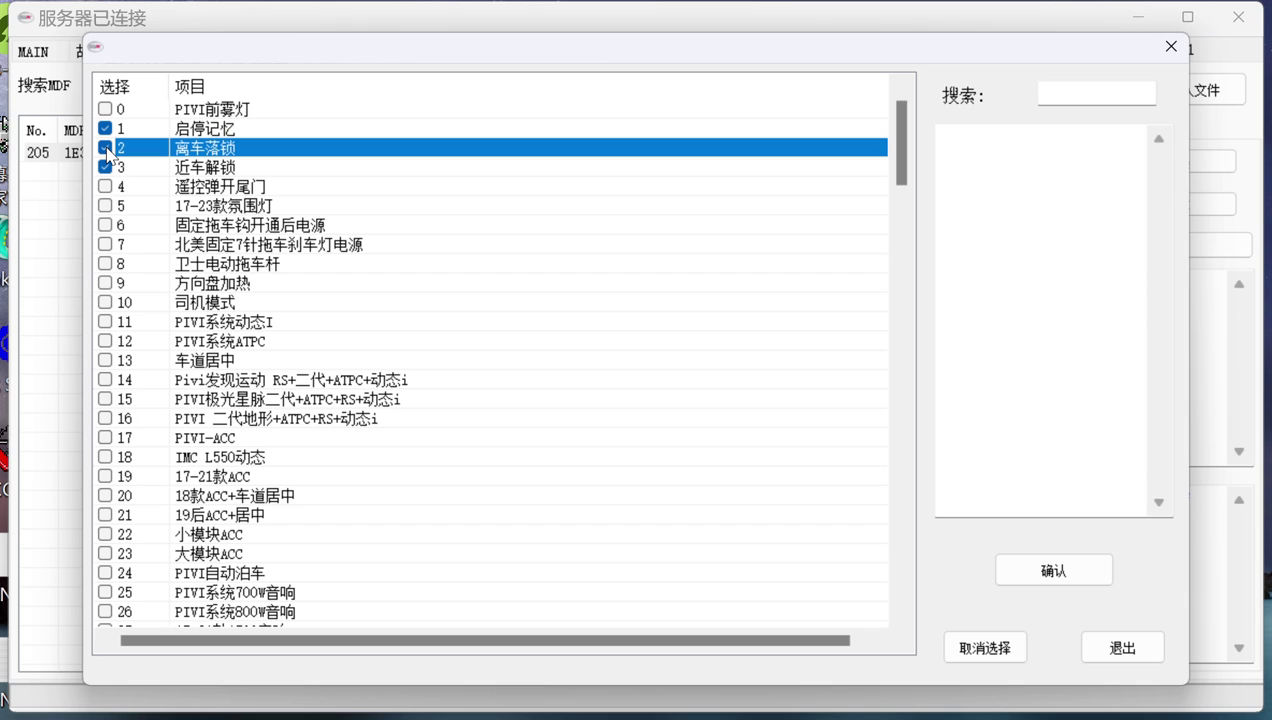
left_click(105, 205)
left_click(105, 244)
left_click(105, 283)
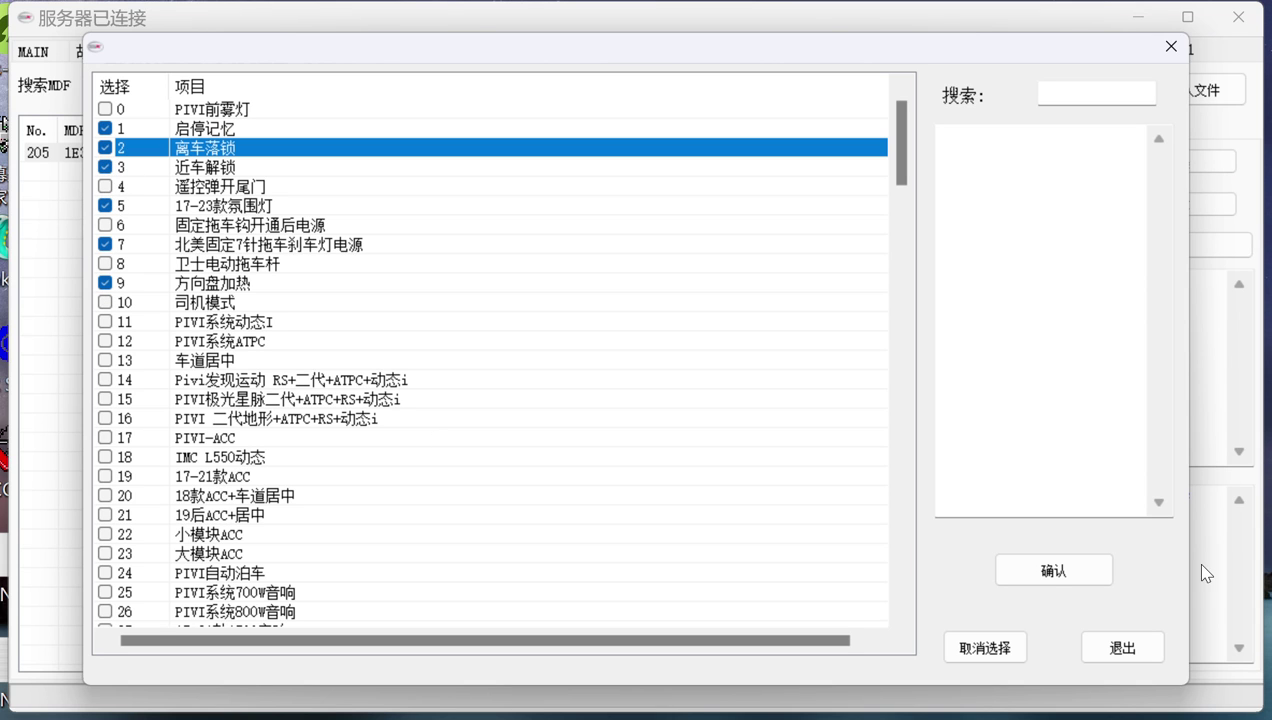
Apply the selected scripts to the configuration and write the current data to the vehicle
left_click(1065, 568)
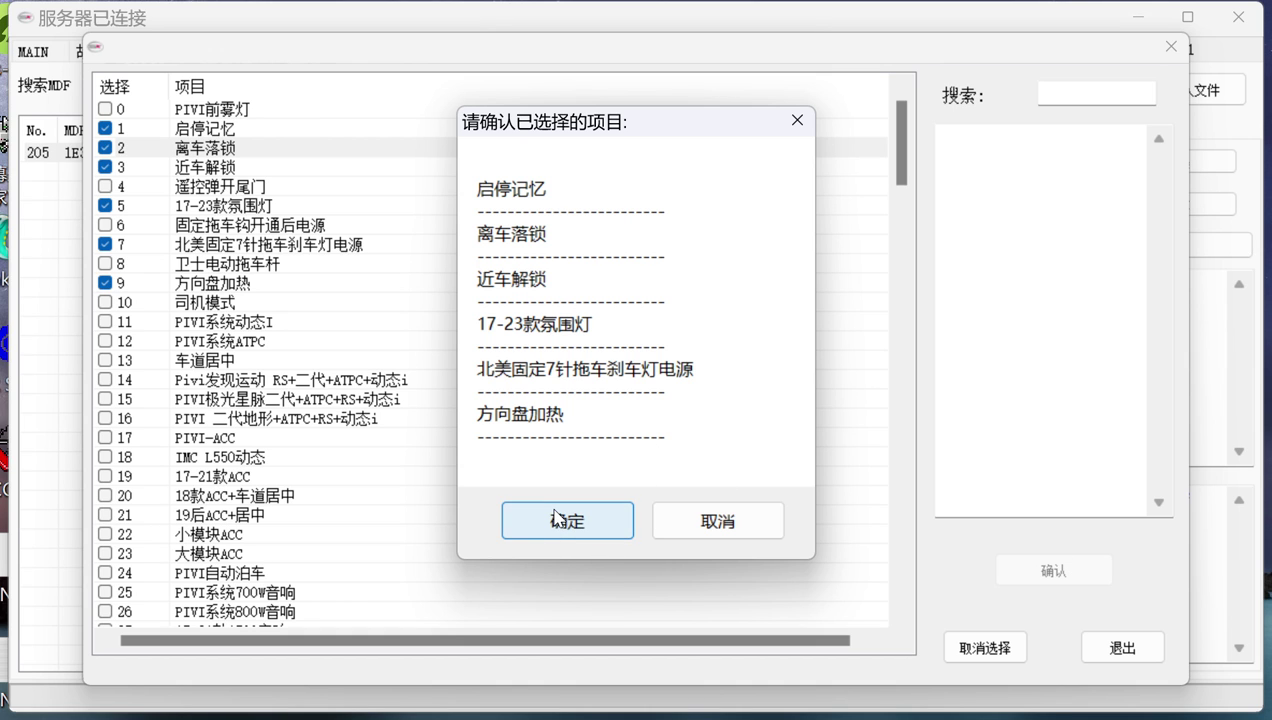
left_click(557, 518)
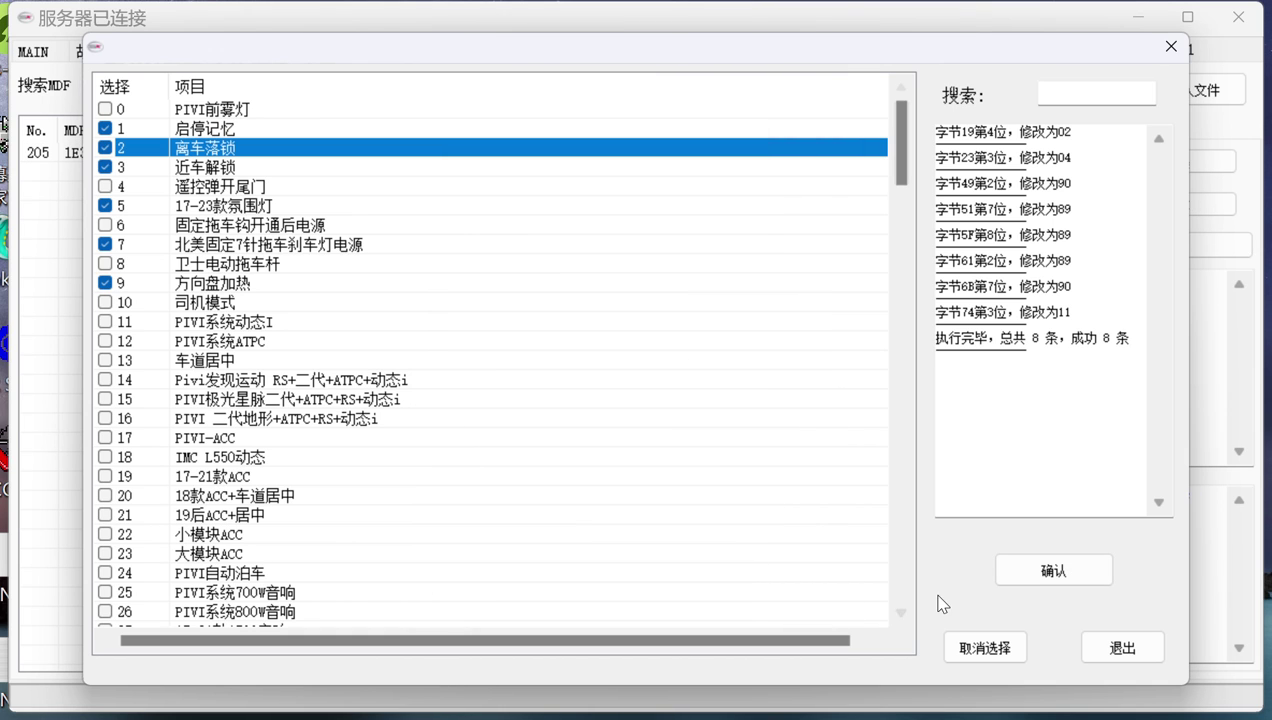
left_click_drag(1138, 342, 949, 285)
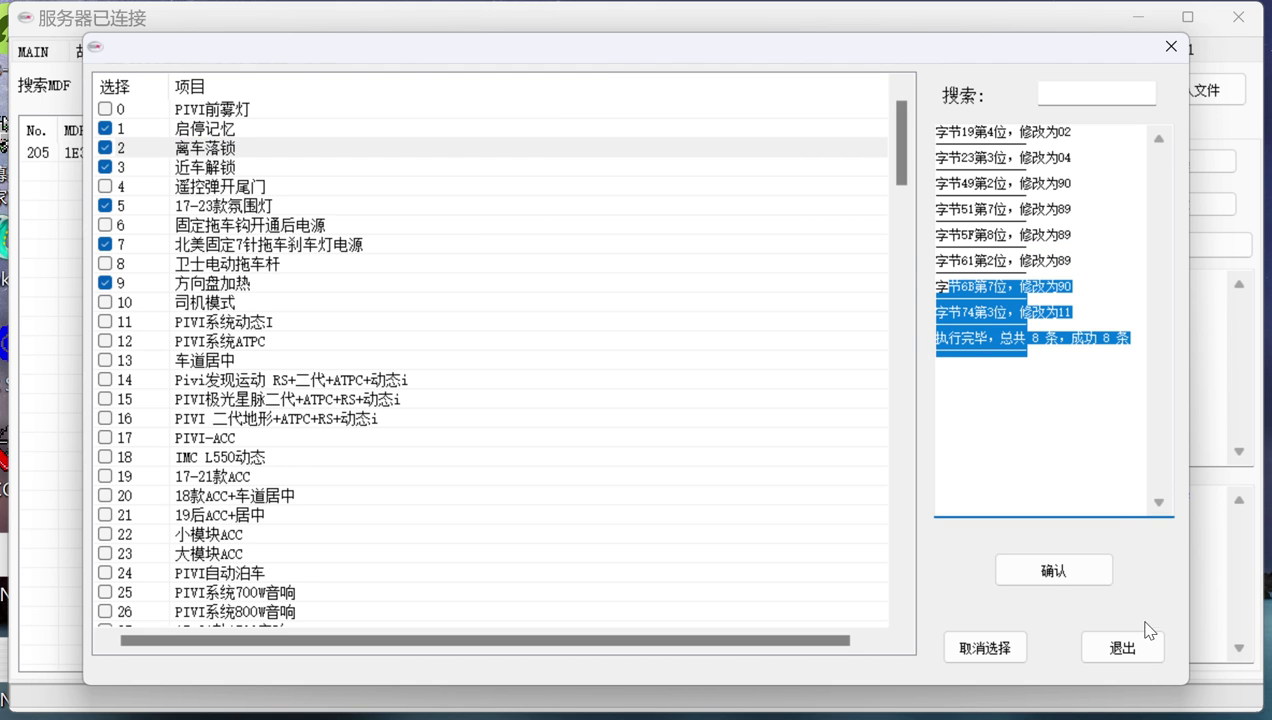
left_click(1128, 647)
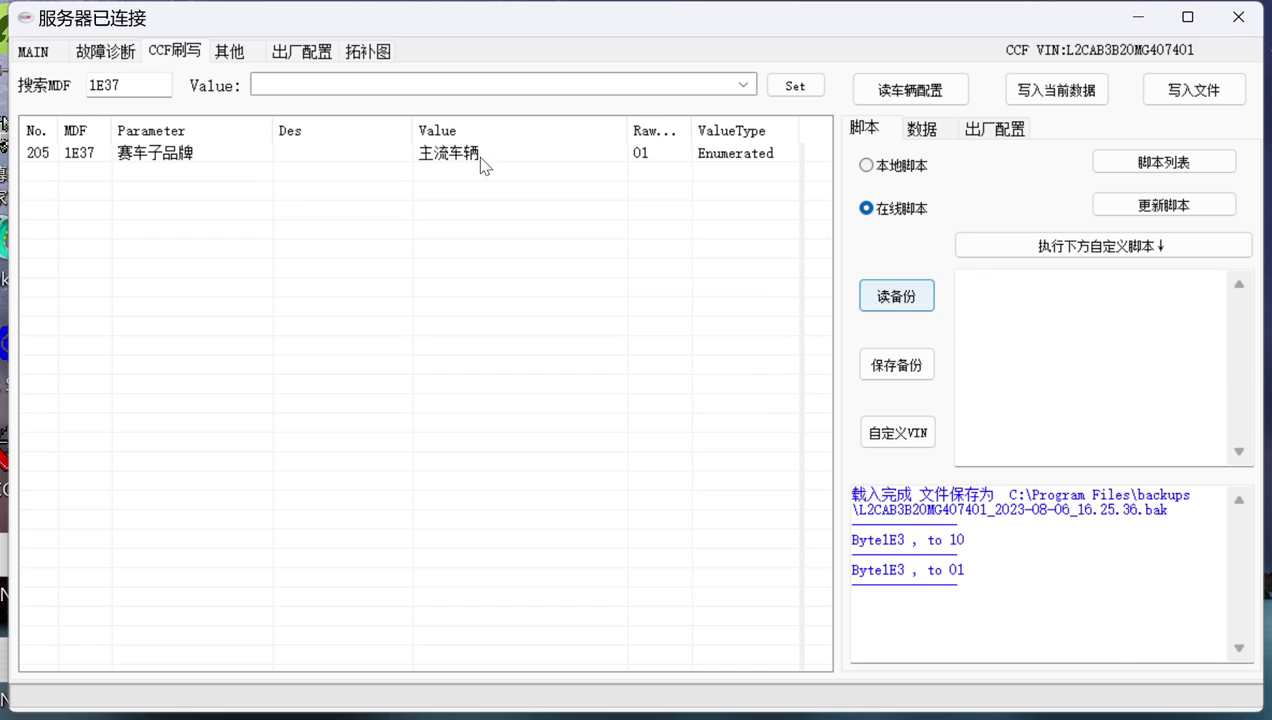
left_click(1068, 102)
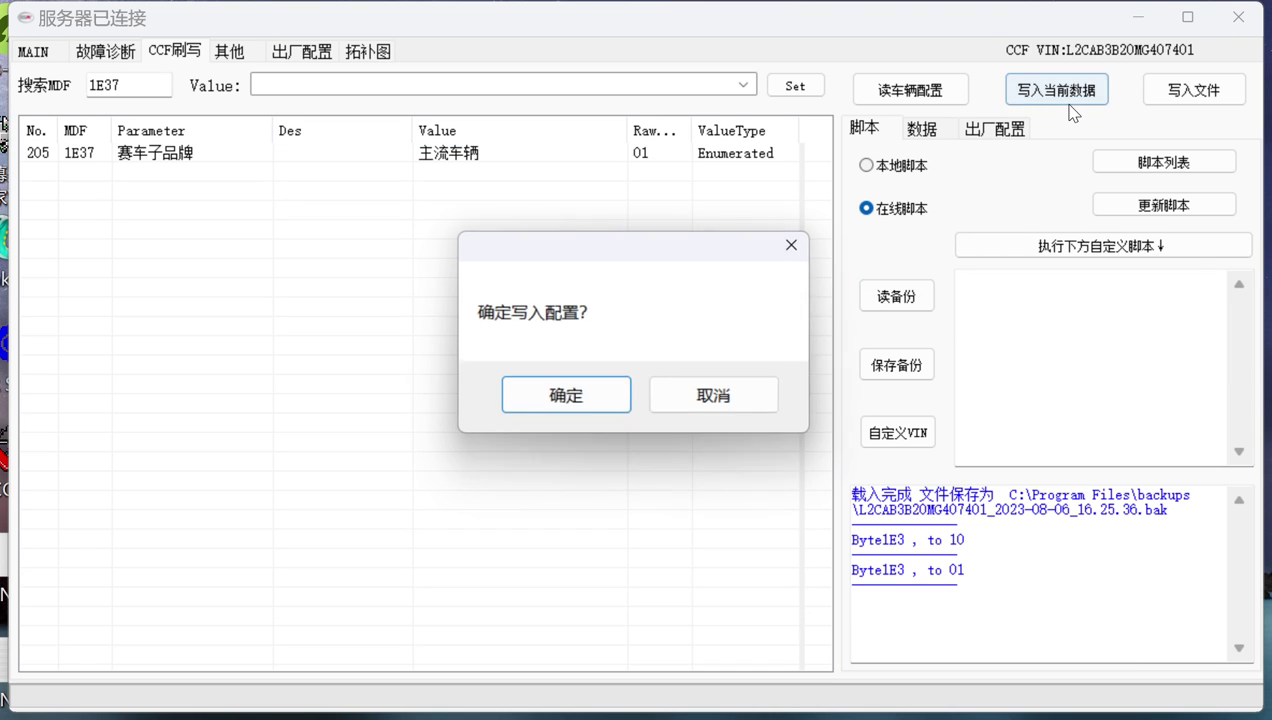
left_click(567, 397)
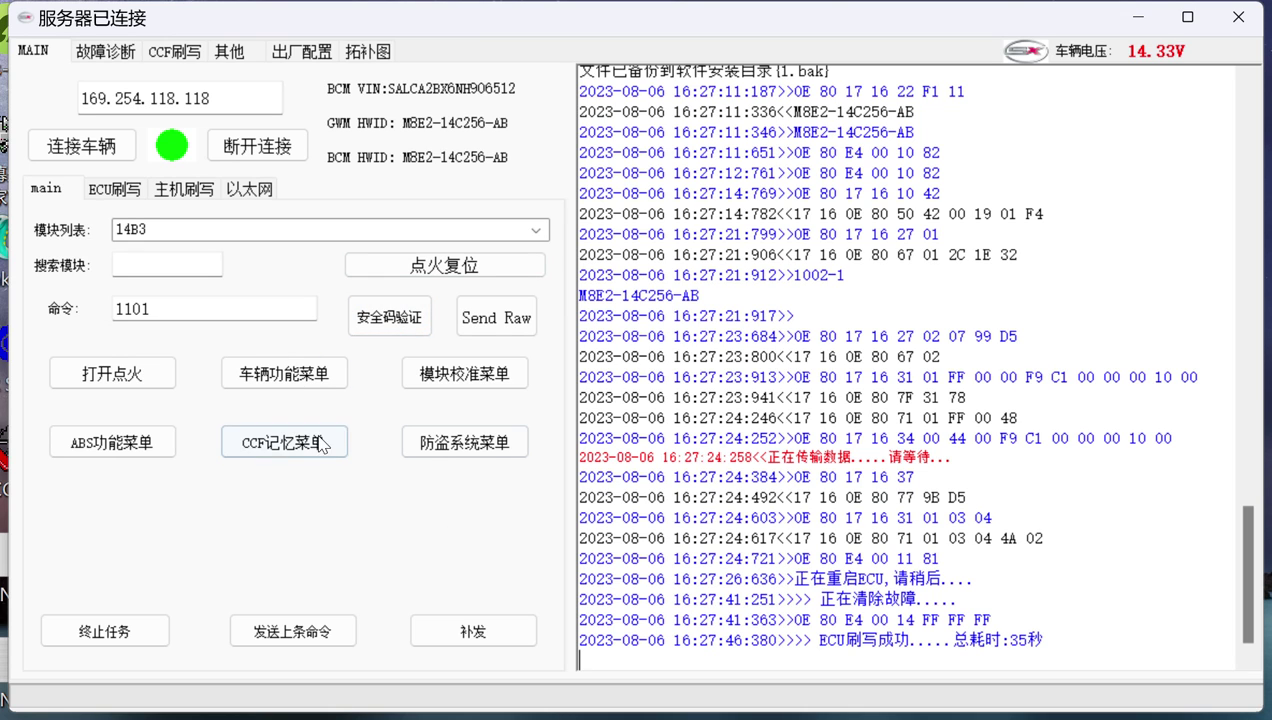
Try to run the 记忆 CCF function for the DADC driver assistance controller and terminate the task
left_click(280, 450)
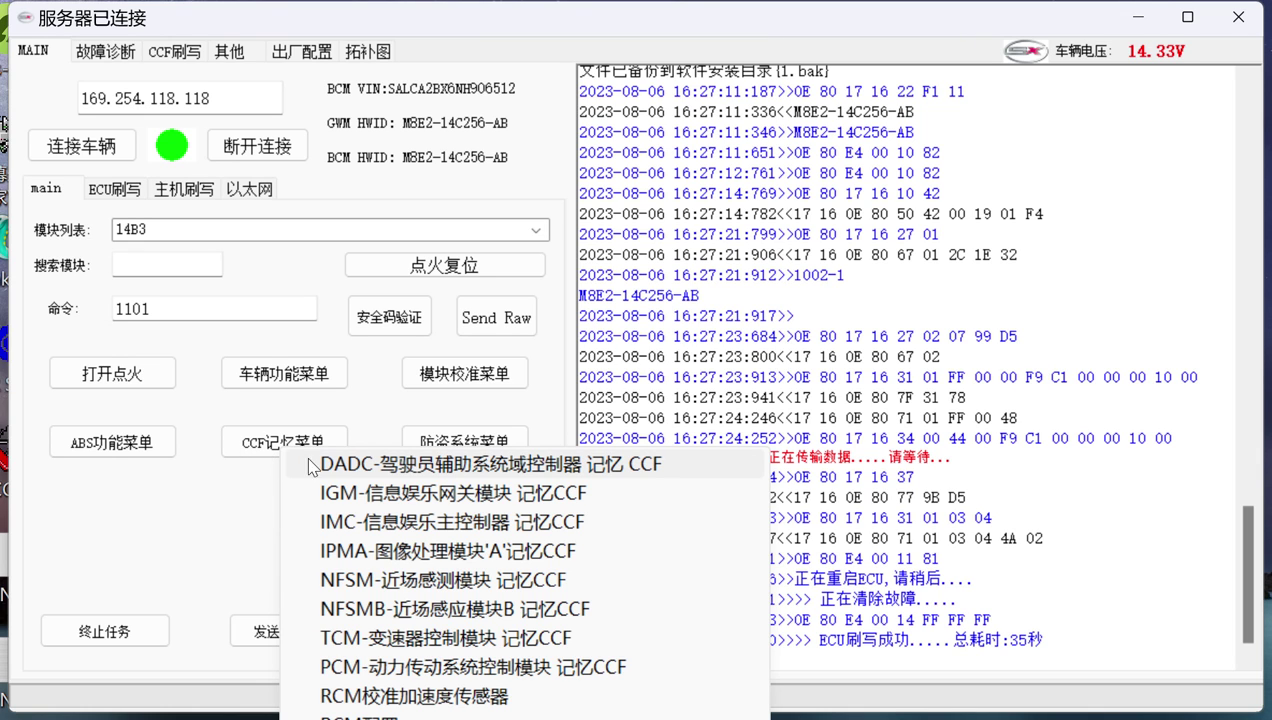
left_click(345, 466)
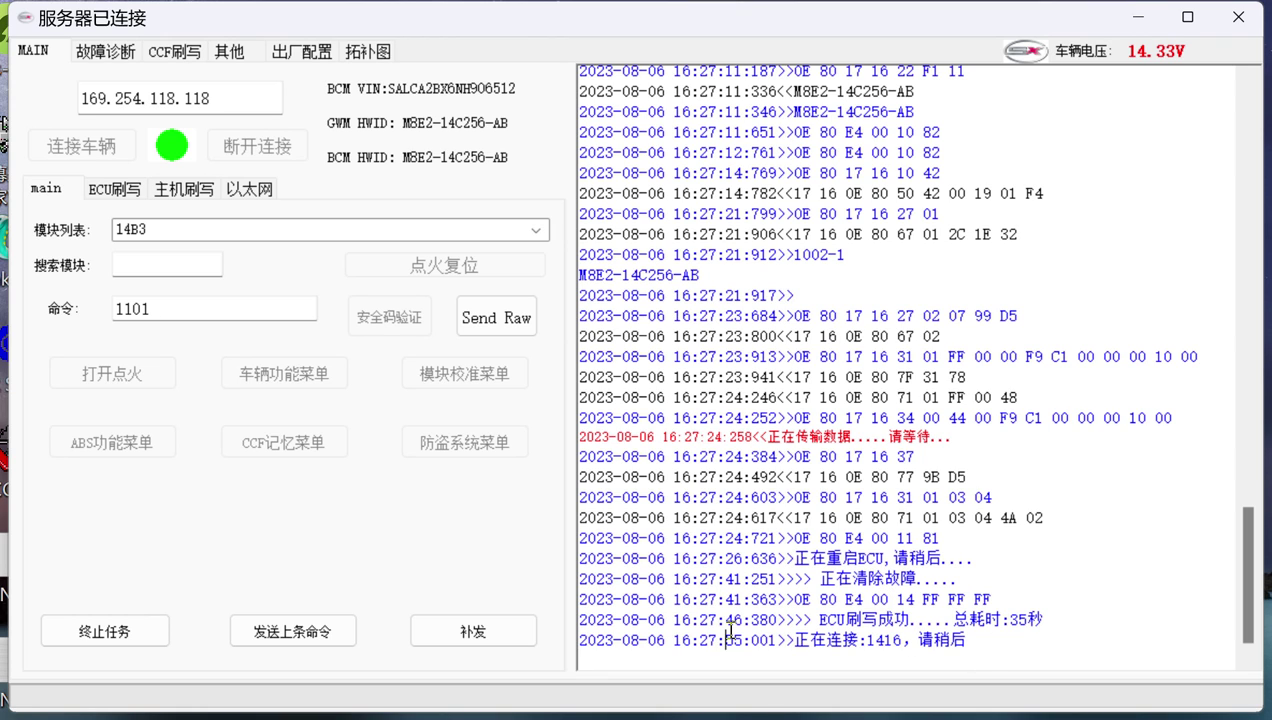
left_click_drag(729, 632, 966, 641)
left_click(1050, 551)
left_click(116, 635)
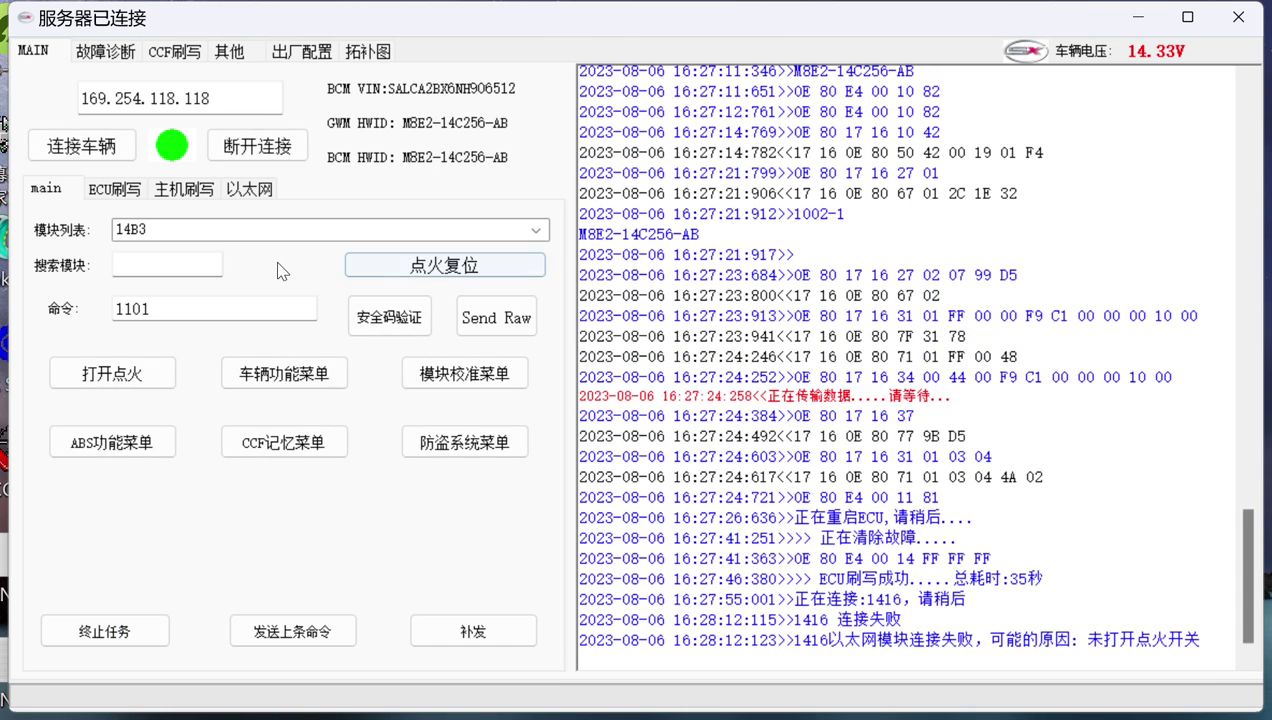
Switch on the vehicle ignition and select the DADC module (1416) among the Ethernet modules
left_click(82, 381)
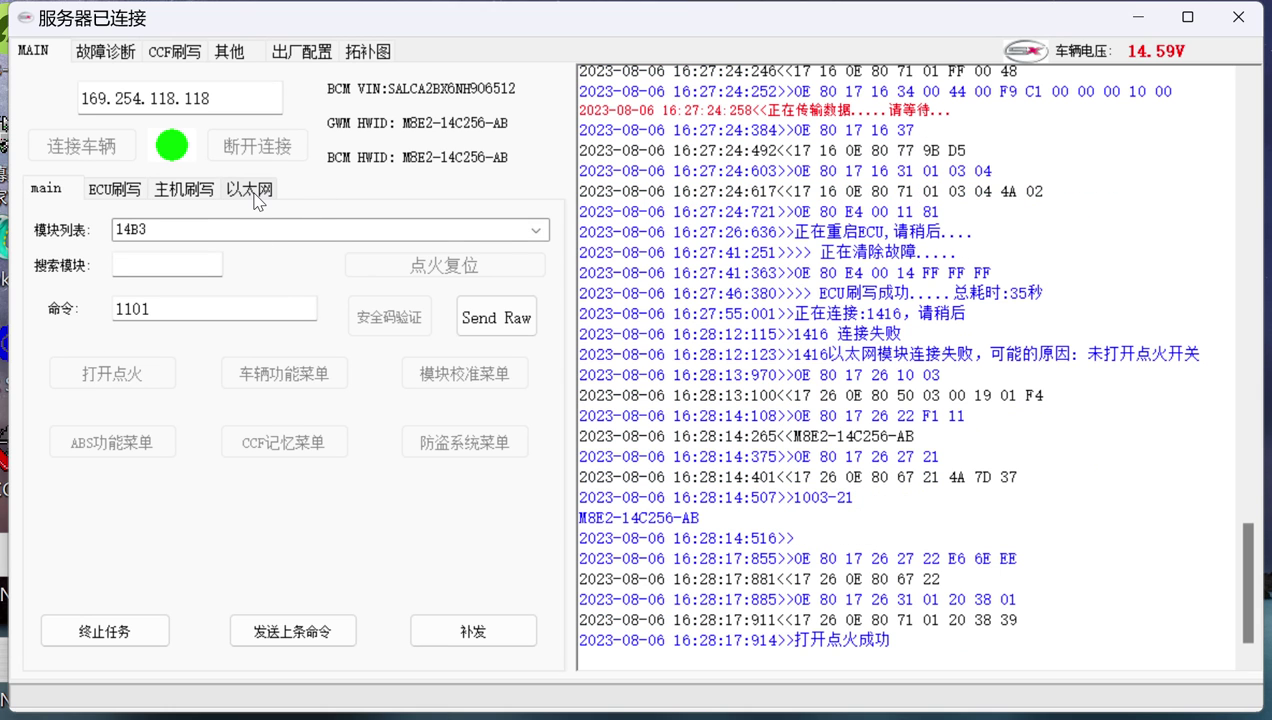
left_click(254, 195)
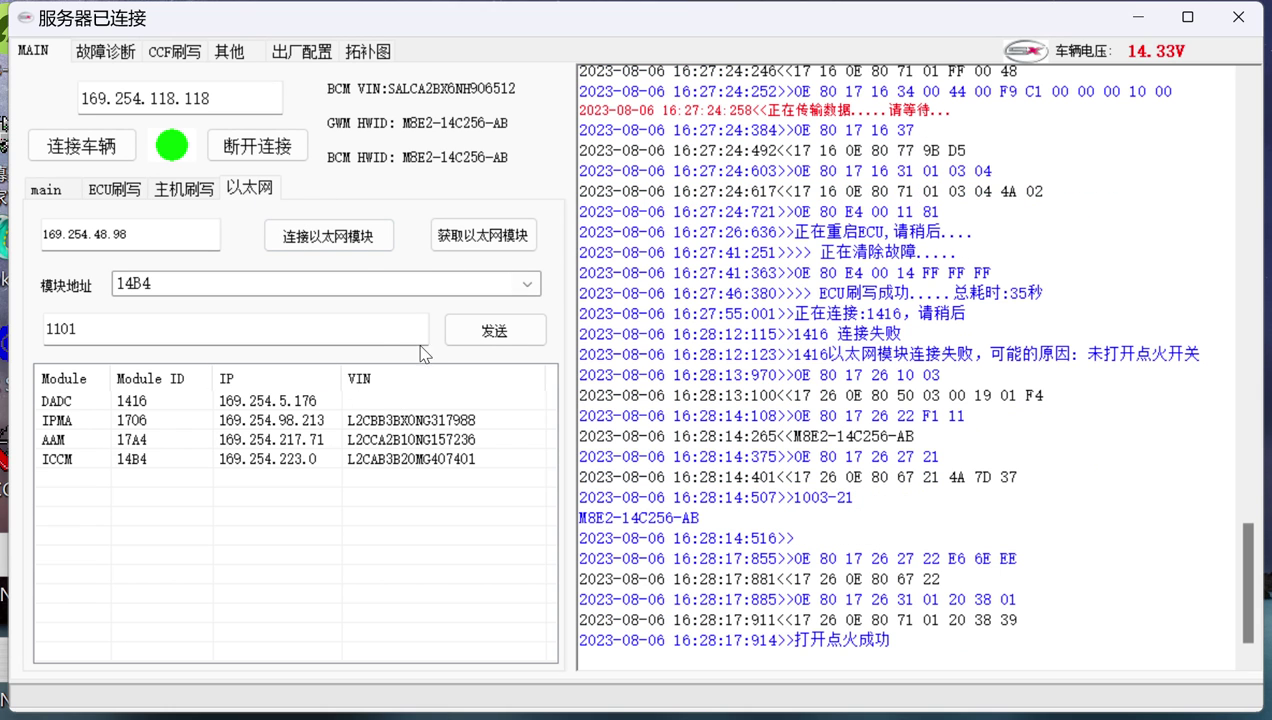
left_click(137, 405)
left_click(46, 189)
Start the DADC 记忆 CCF function and check the module's entry among the Ethernet modules
left_click(265, 450)
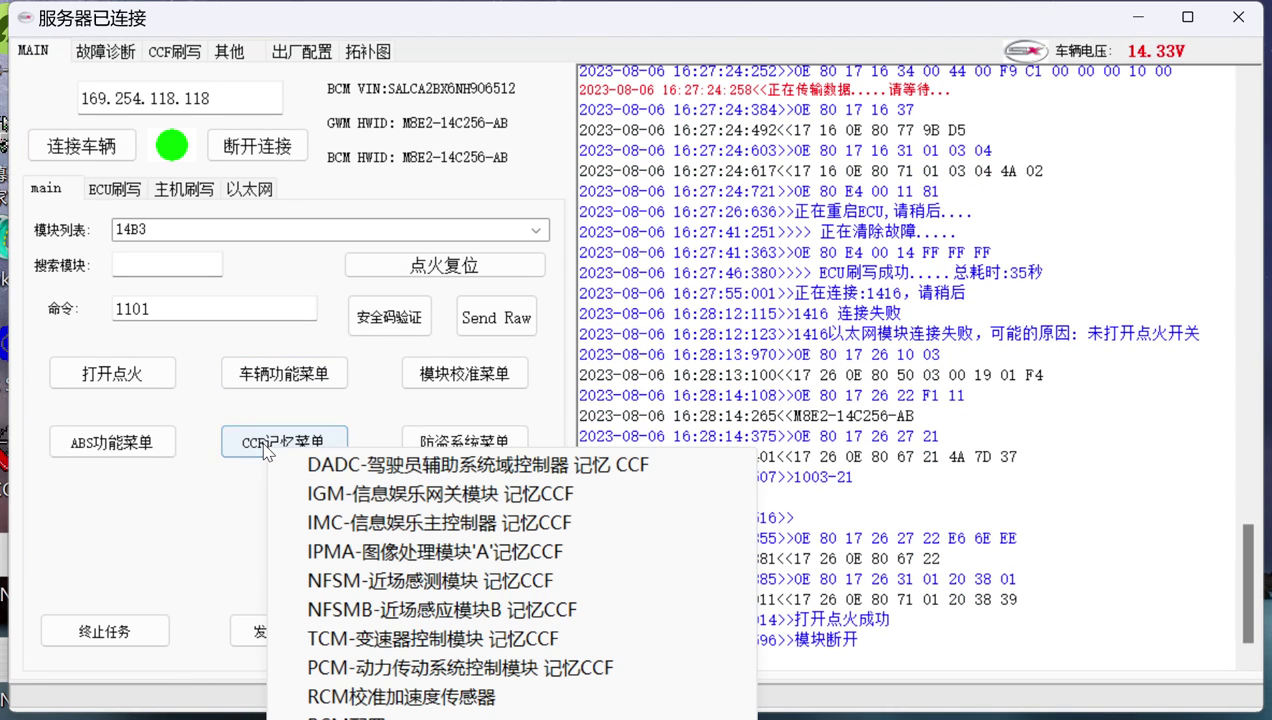
left_click(356, 461)
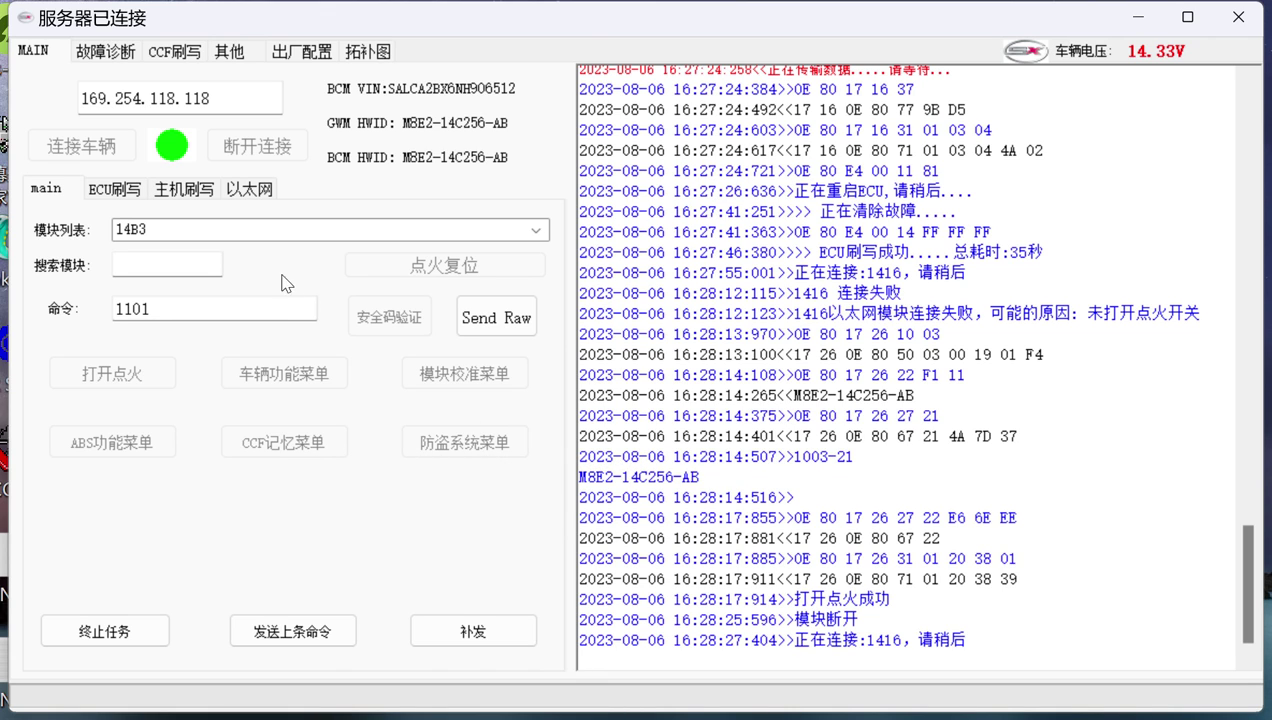
left_click(250, 191)
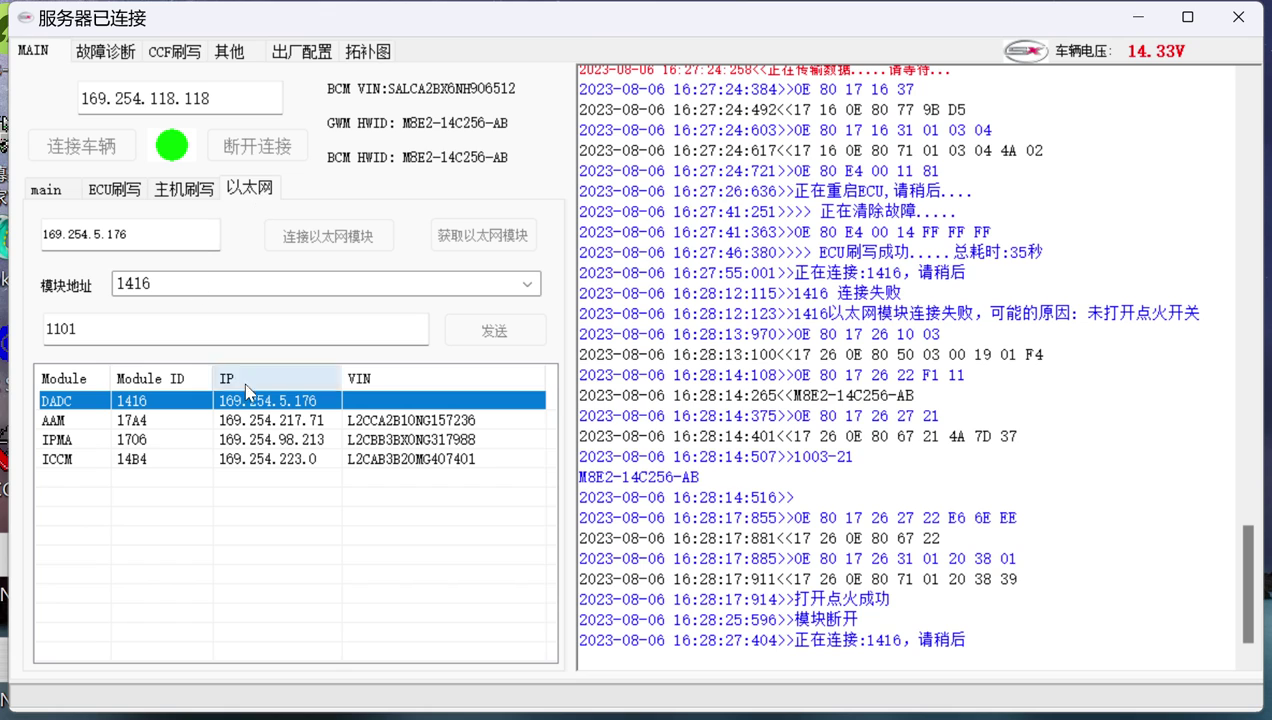
left_click(54, 190)
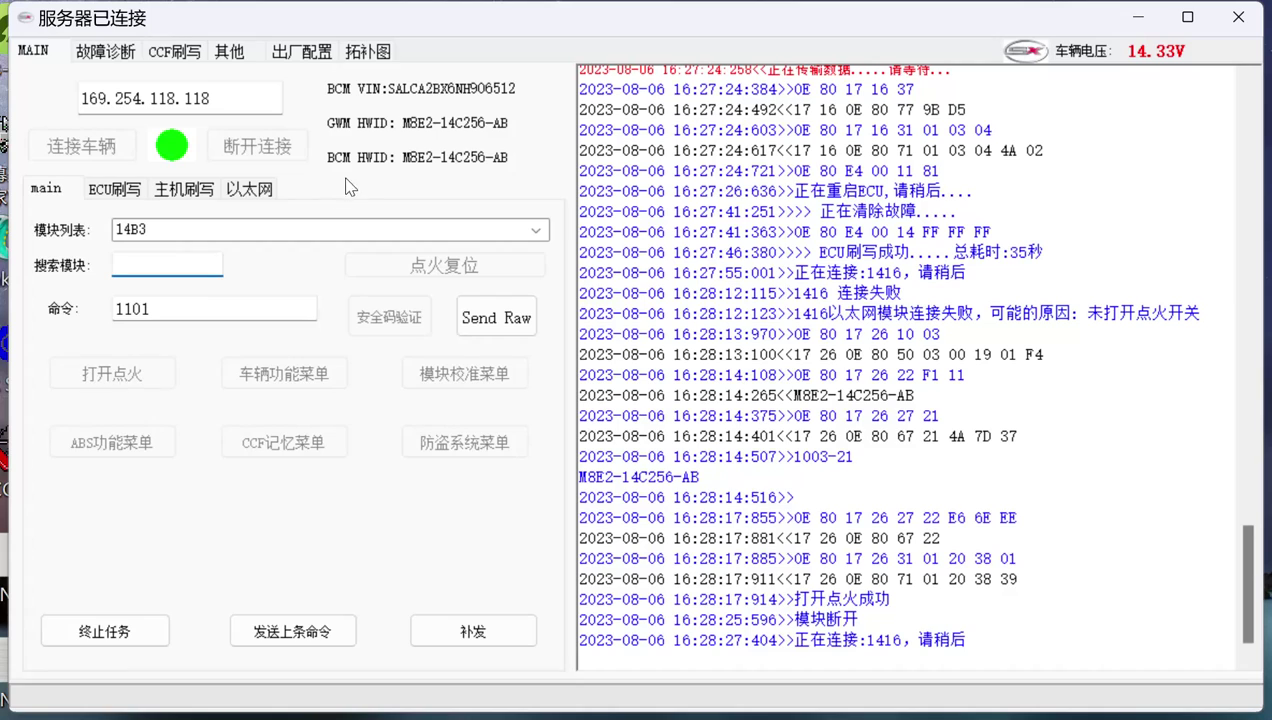
Refresh the list of Ethernet modules to check for the DADC module
left_click(252, 190)
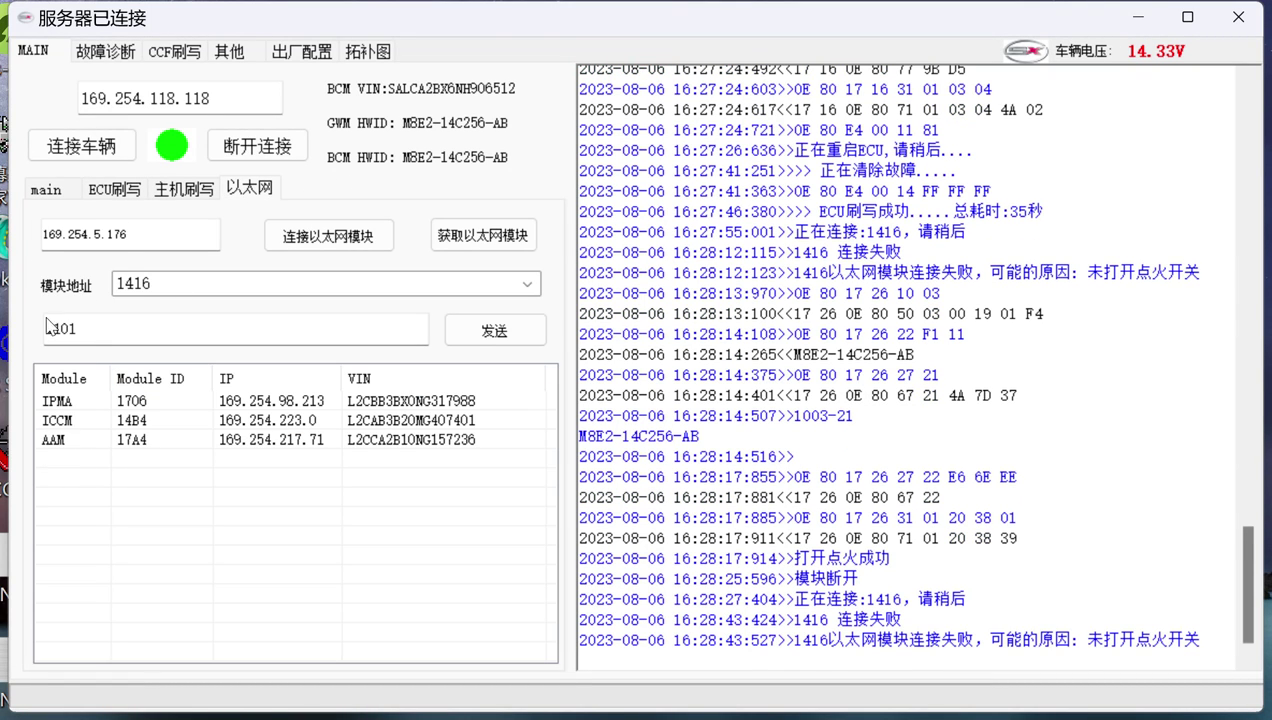
left_click(470, 236)
left_click(470, 236)
left_click(46, 189)
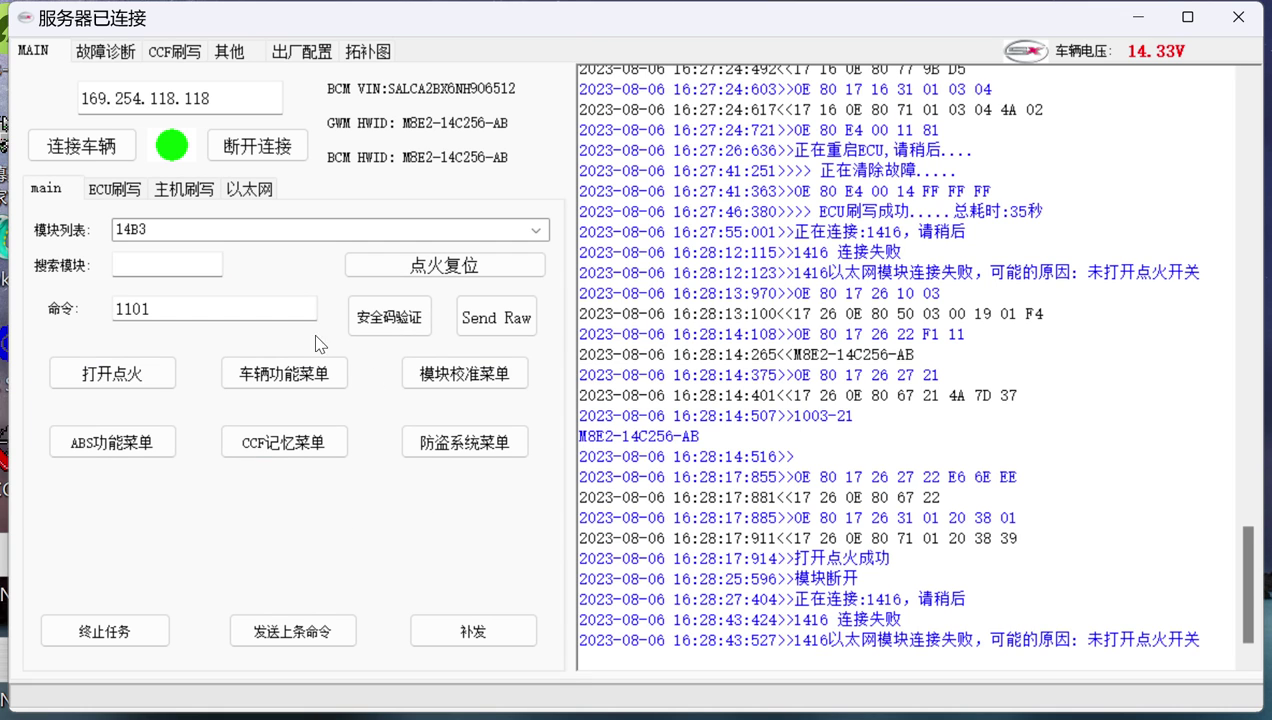
Run the gateway initialisation (网关初始化) from the module functions
mouse_move(990, 636)
left_mouse_down()
mouse_move(795, 598)
mouse_move(690, 558)
mouse_move(1006, 638)
left_mouse_up()
left_click(328, 370)
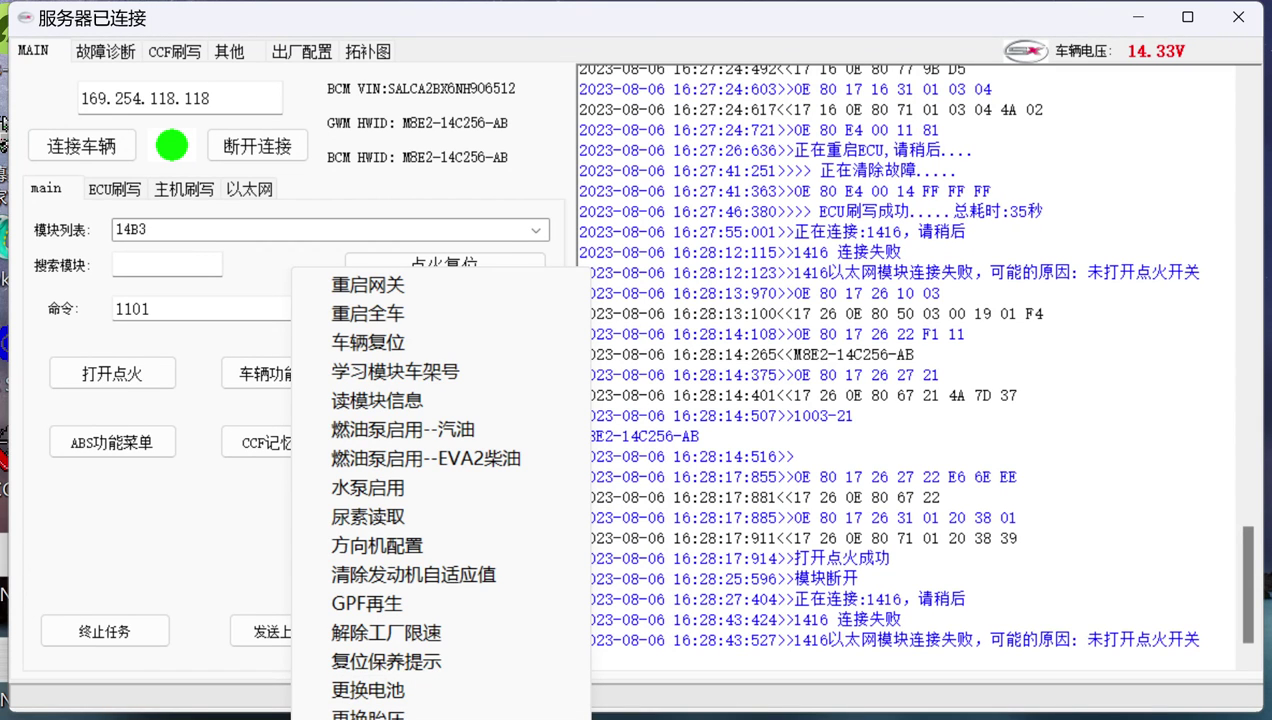
left_click(368, 714)
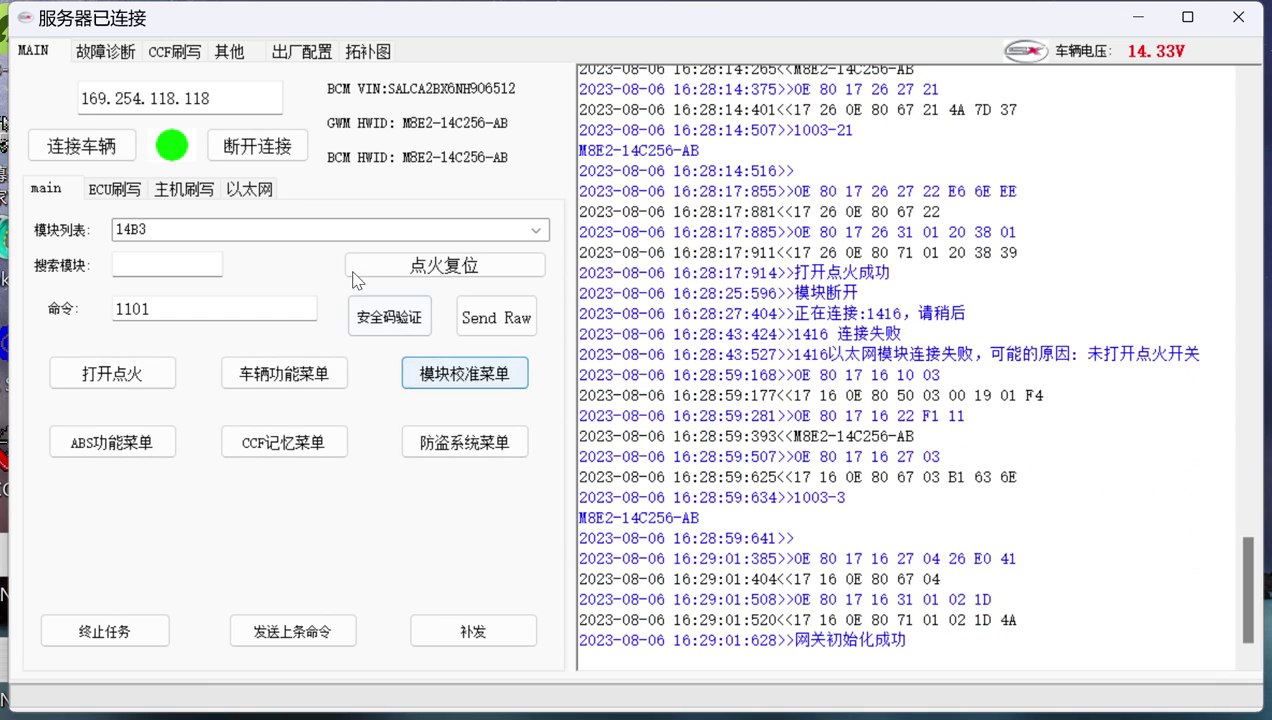
Refresh the Ethernet module list, select DADC (1416), and start its 记忆 CCF function
left_click(244, 190)
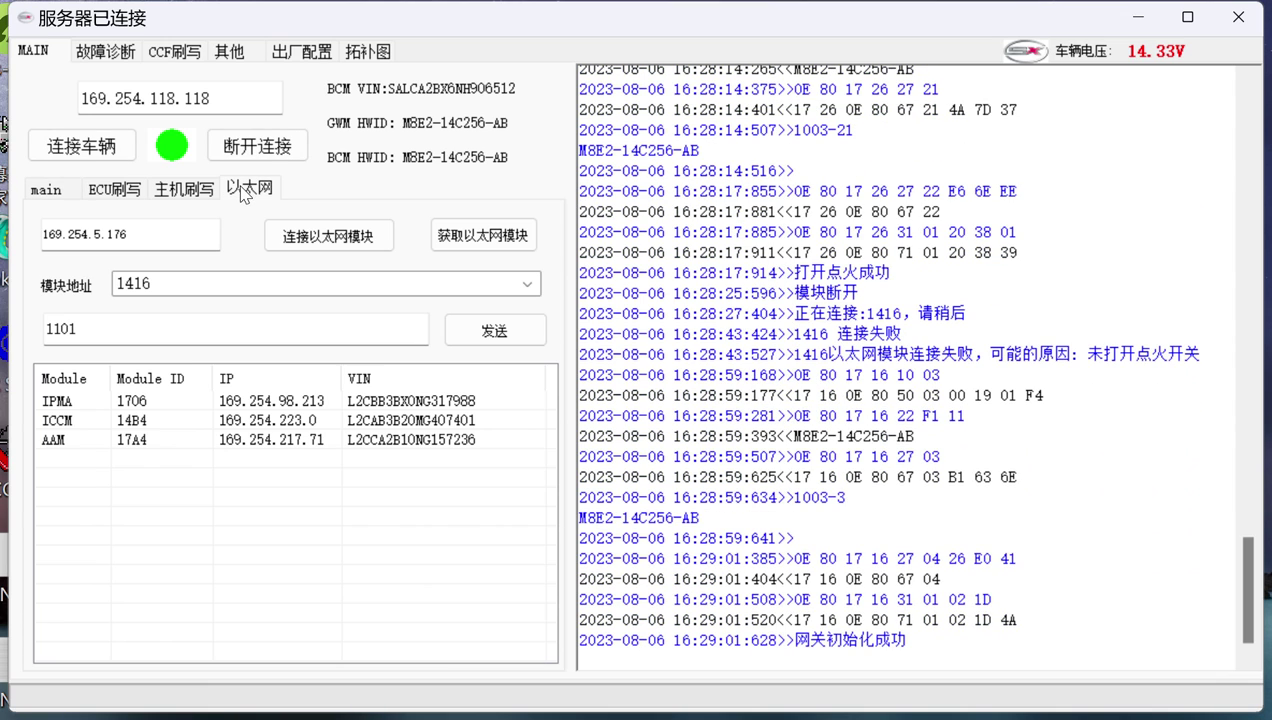
left_click(436, 240)
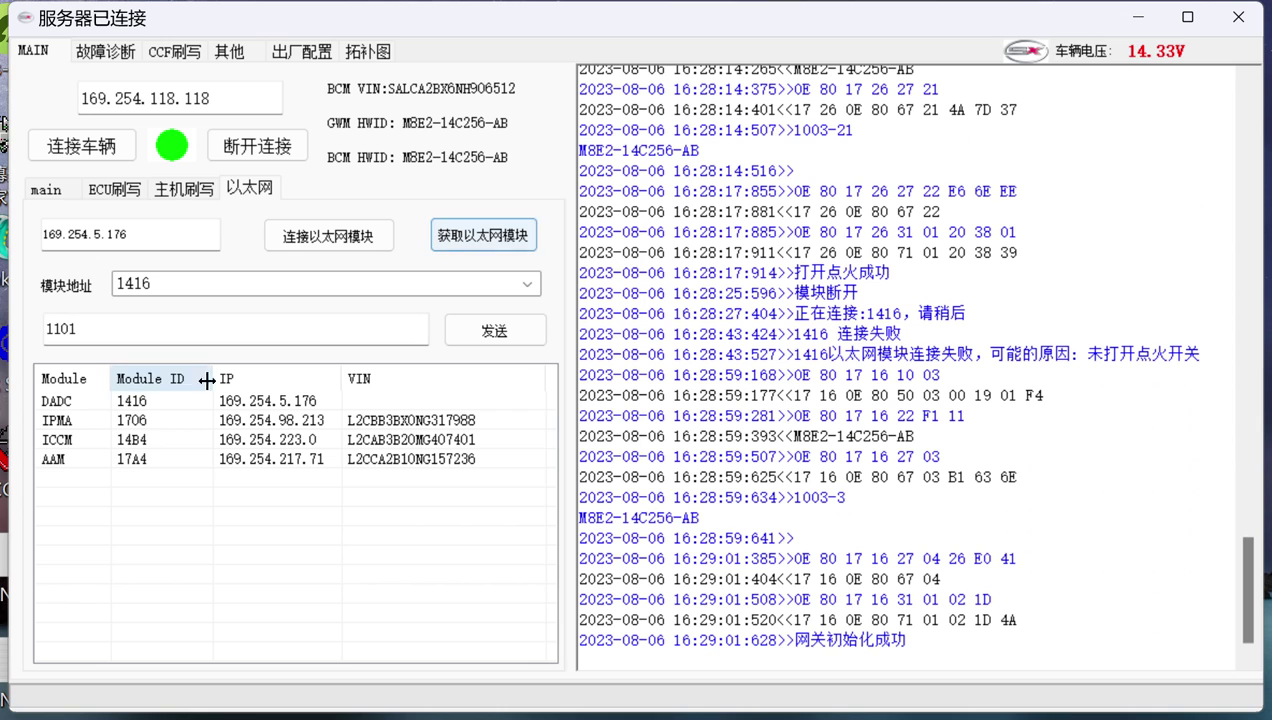
left_click(106, 401)
left_click(44, 192)
left_click(285, 442)
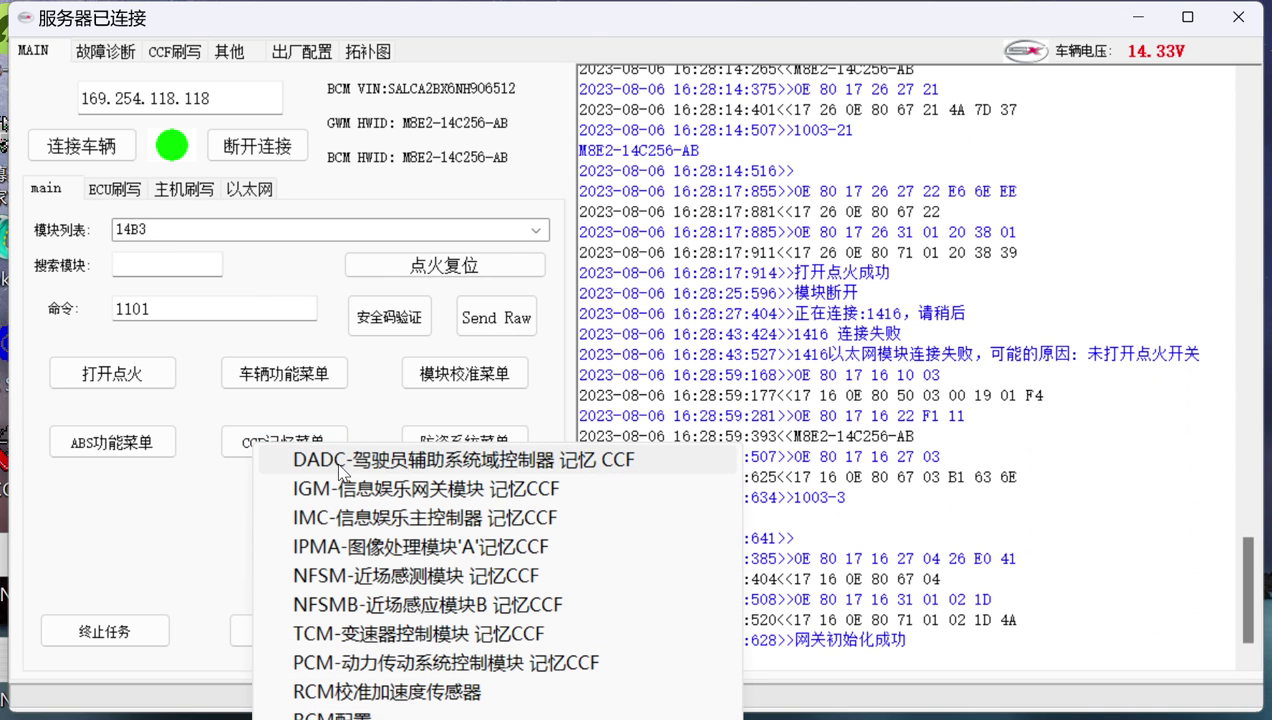
left_click(350, 456)
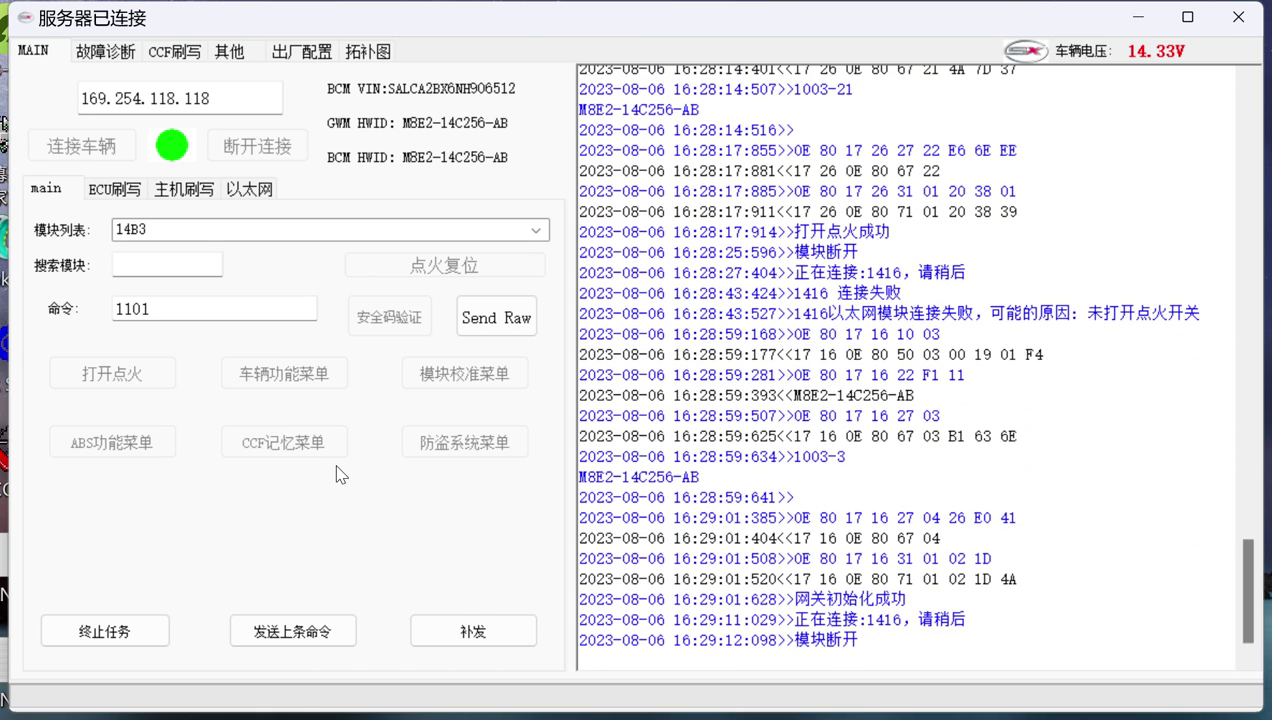
Terminate the running DADC task and review the available CCF 记忆 functions
left_click(245, 192)
left_click(51, 190)
left_click(97, 638)
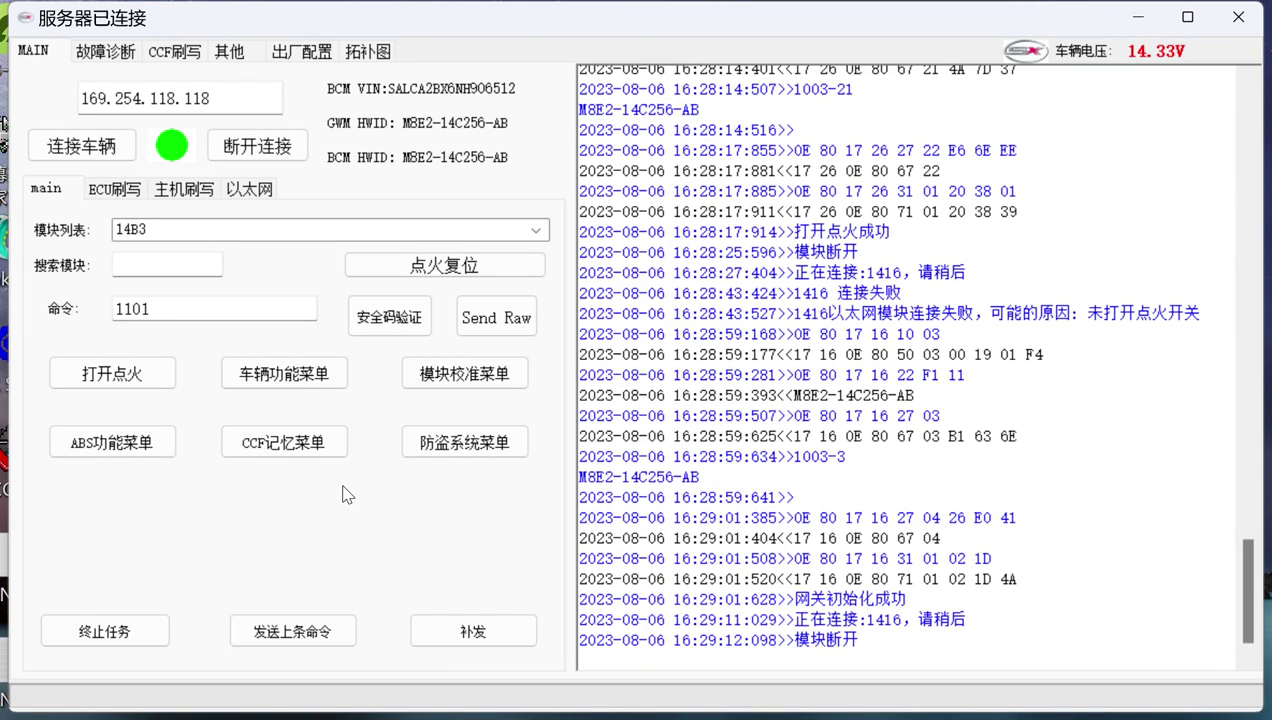
left_click(287, 445)
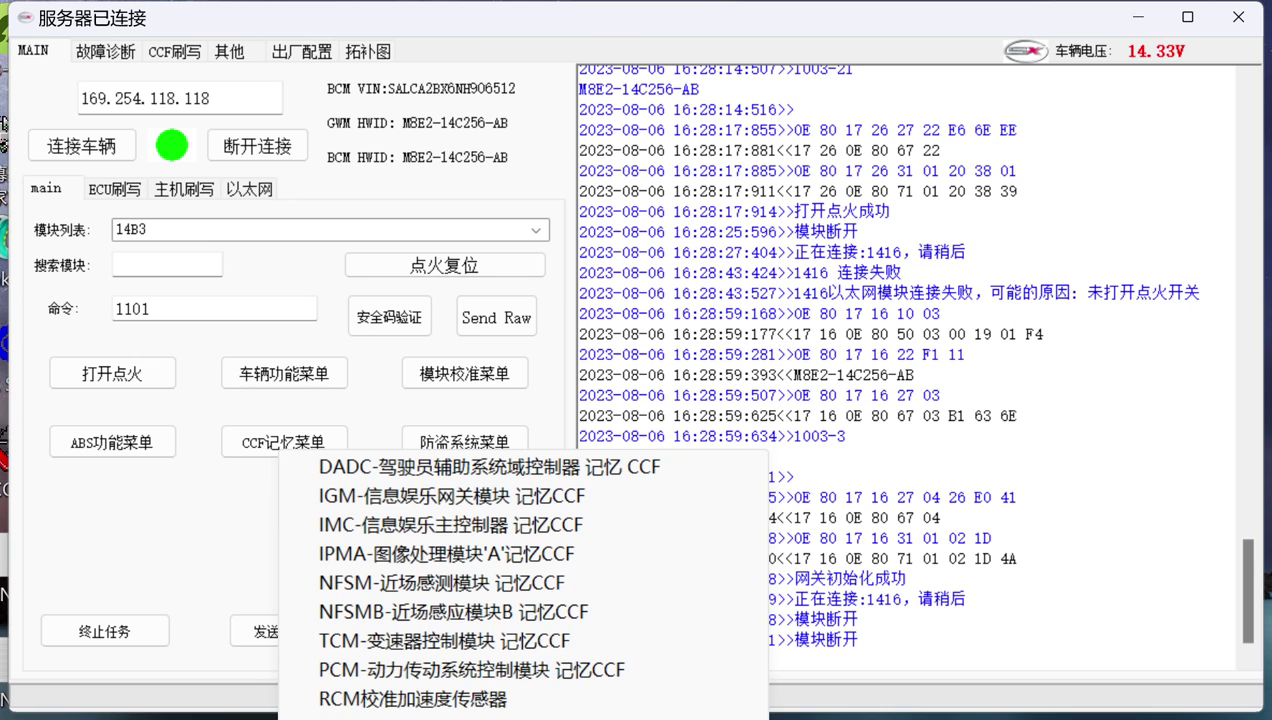
left_click(202, 589)
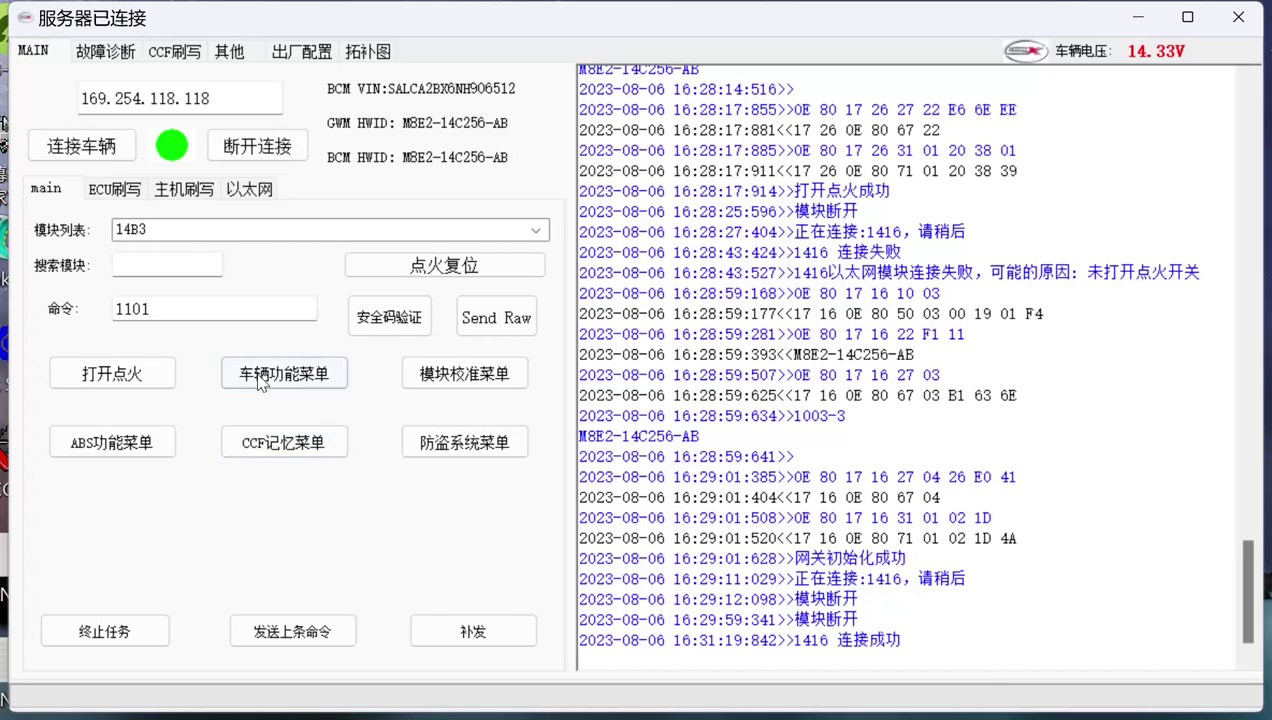
Clear the MDF search for 1E37 in the CCF editor and read the vehicle configuration again
left_click(175, 53)
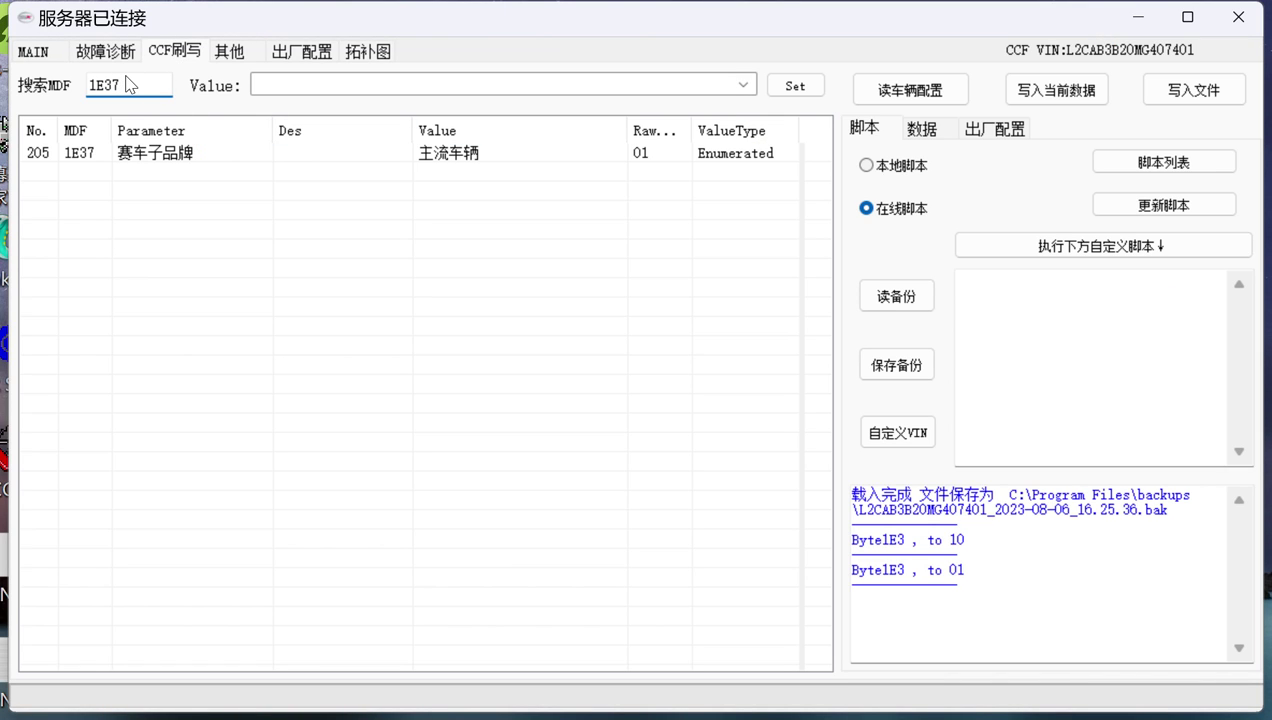
key("BackSpace")
key("BackSpace")
key("BackSpace")
key("BackSpace")
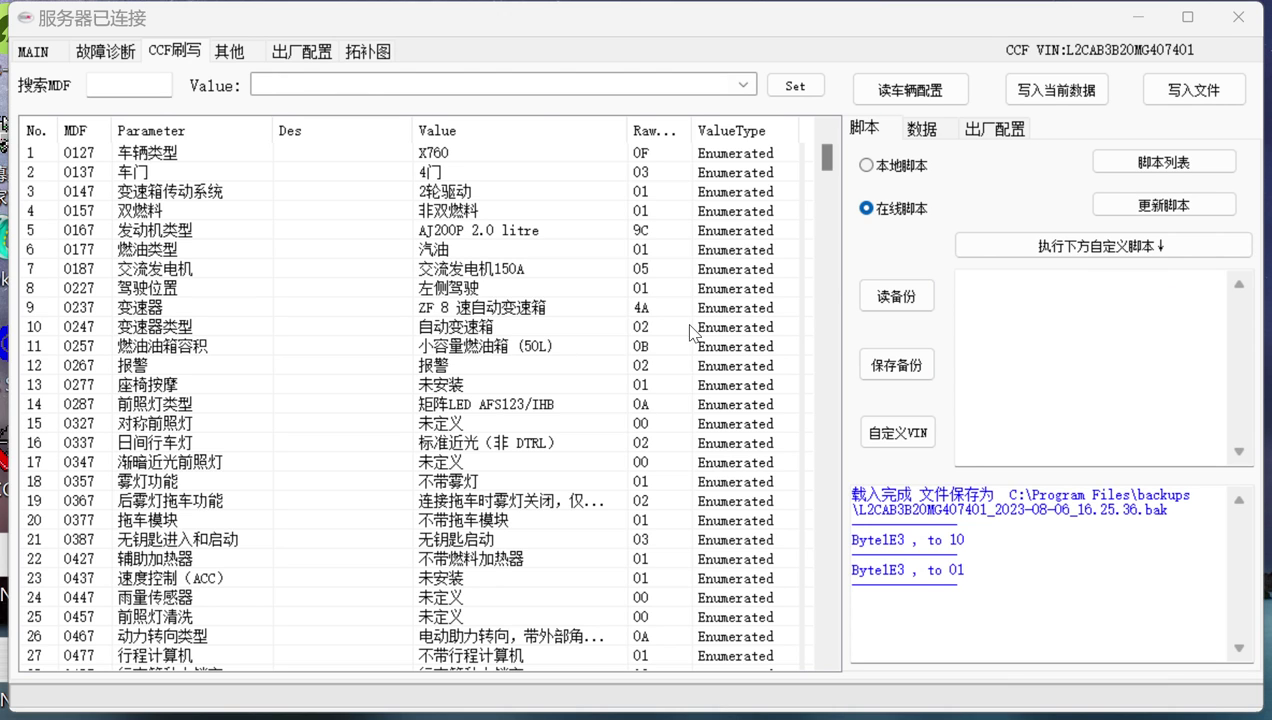
left_click(883, 95)
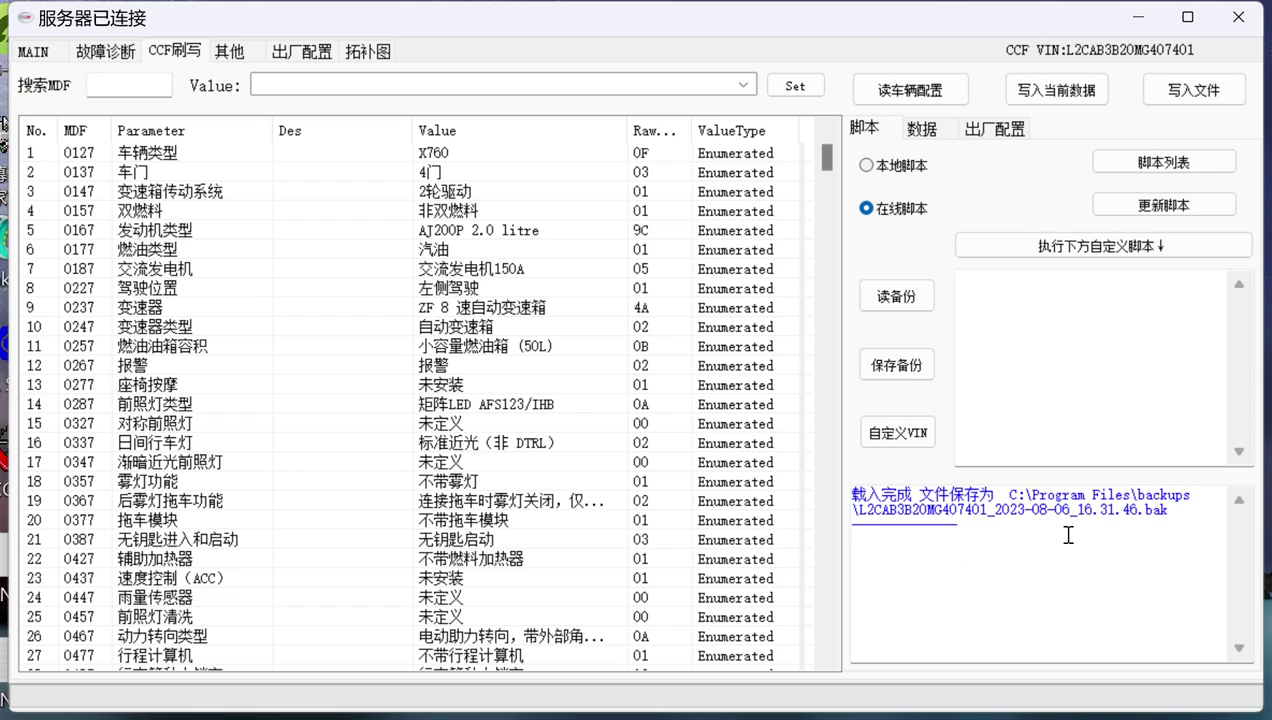
Examine the saved backup's file path in the CCF log and the factory configuration (出厂配置) options
left_click_drag(1193, 514, 889, 510)
left_click_drag(1173, 487, 853, 493)
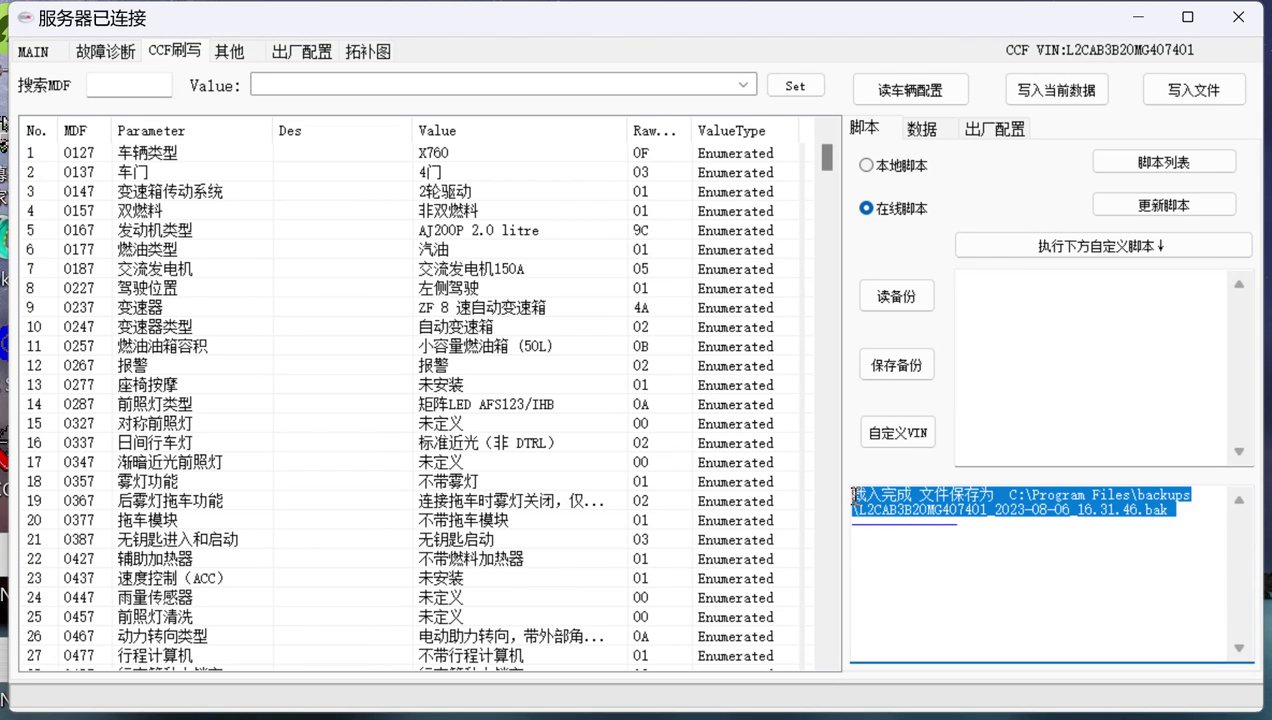
left_click(1181, 511)
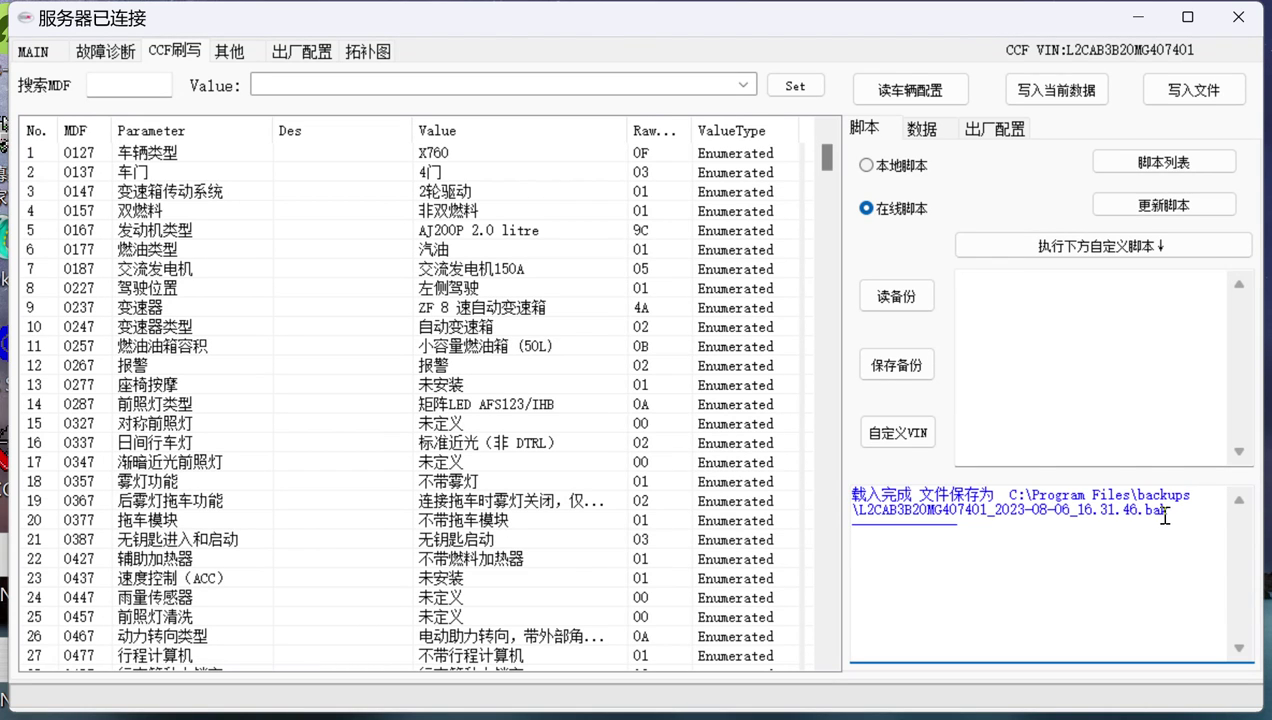
left_click_drag(1166, 513, 857, 487)
left_click(1187, 527)
left_click_drag(1180, 520, 853, 492)
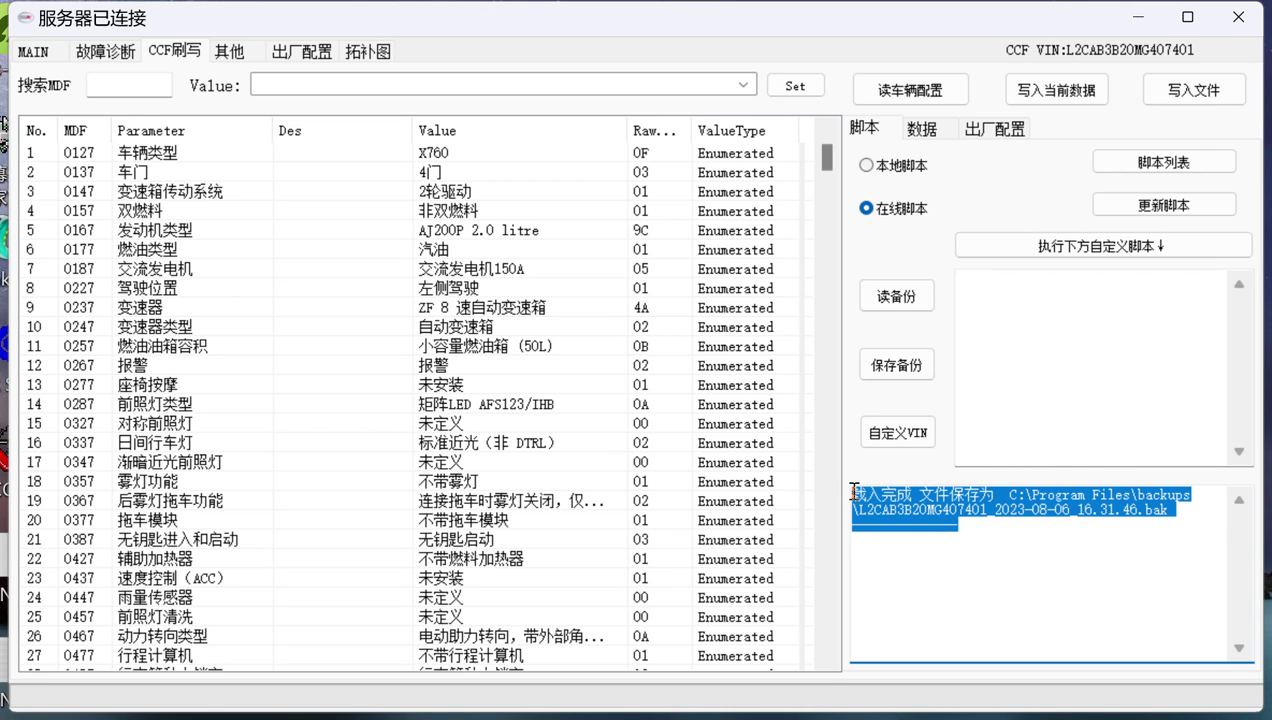
left_click(1180, 520)
left_click(994, 130)
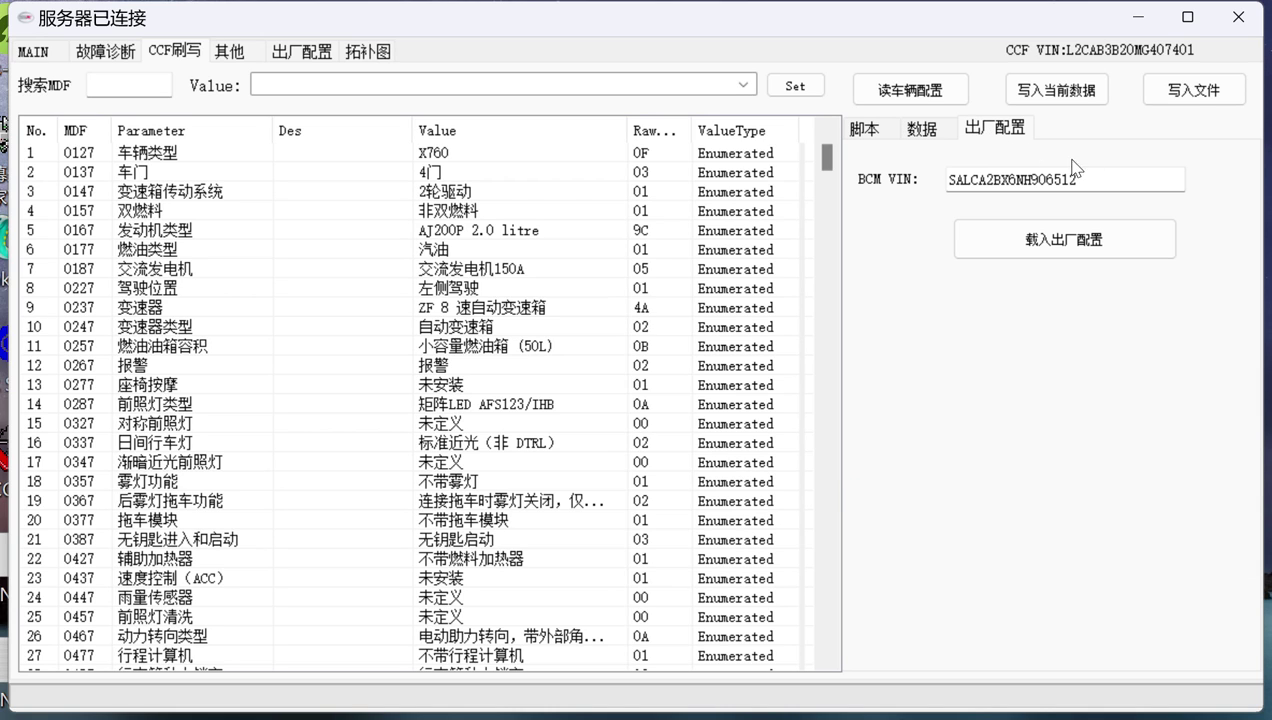
left_click(865, 130)
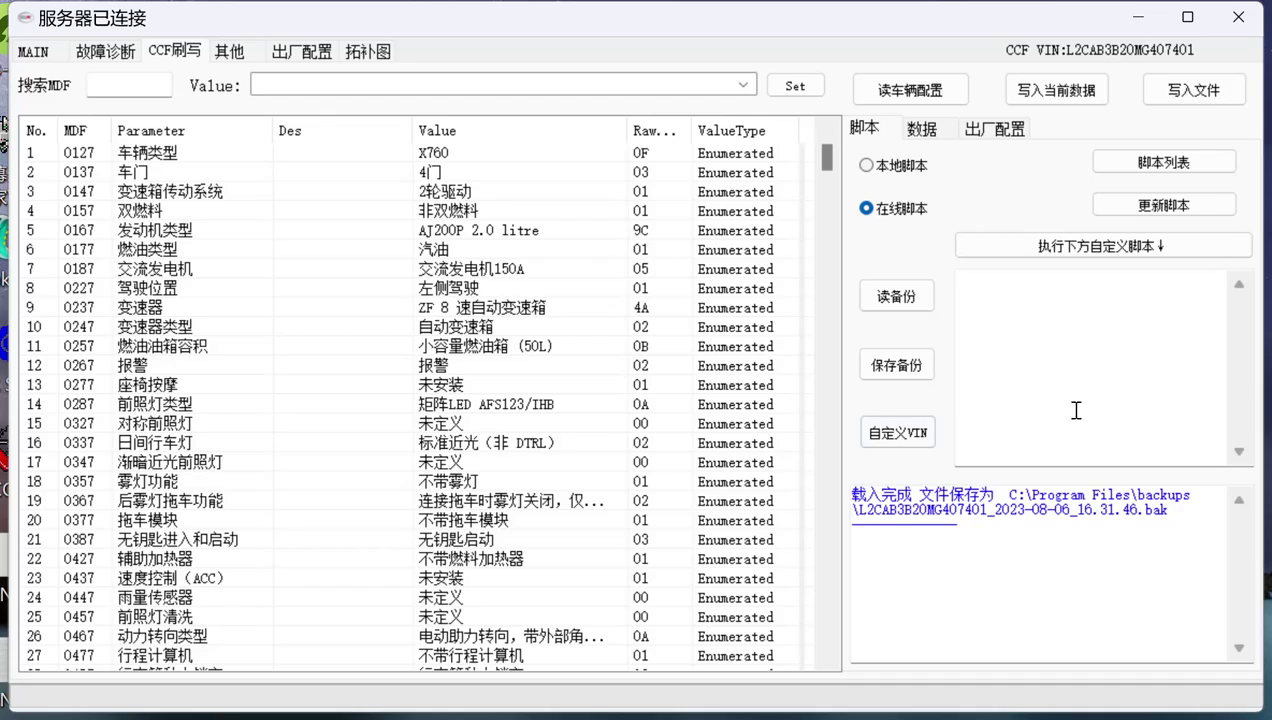
Browse the dated .bak files in the backups folder with 读备份 and close the file dialog without loading one
left_click(896, 296)
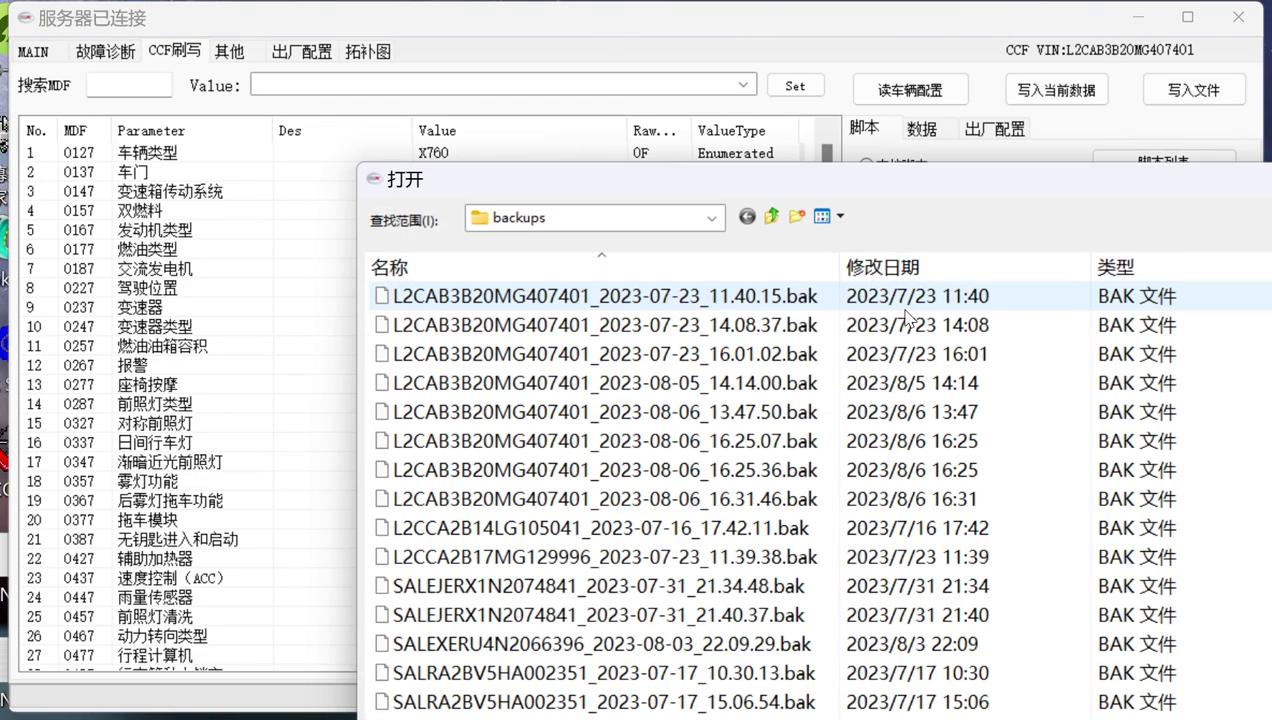
left_click_drag(980, 183, 683, 72)
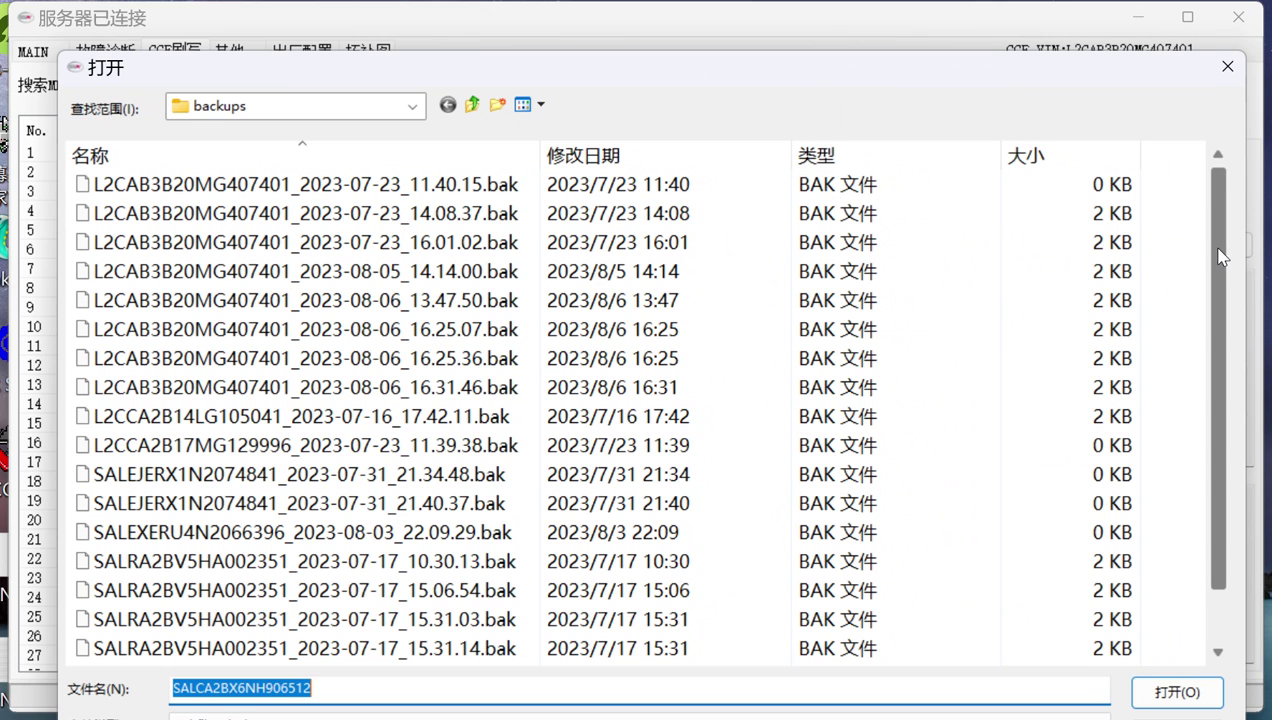
left_click_drag(1220, 256, 1210, 483)
left_click(470, 358)
left_click(470, 416)
left_click(452, 186)
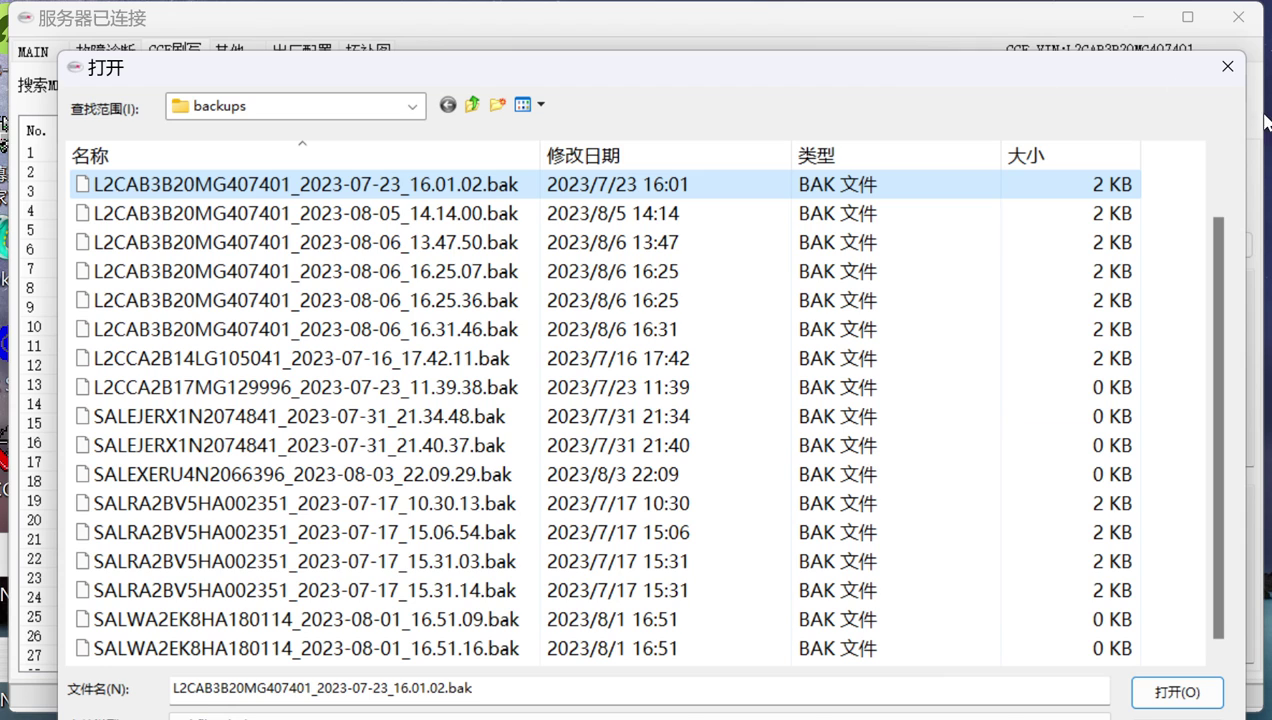
left_click(238, 214)
left_click(282, 190)
left_click(235, 212)
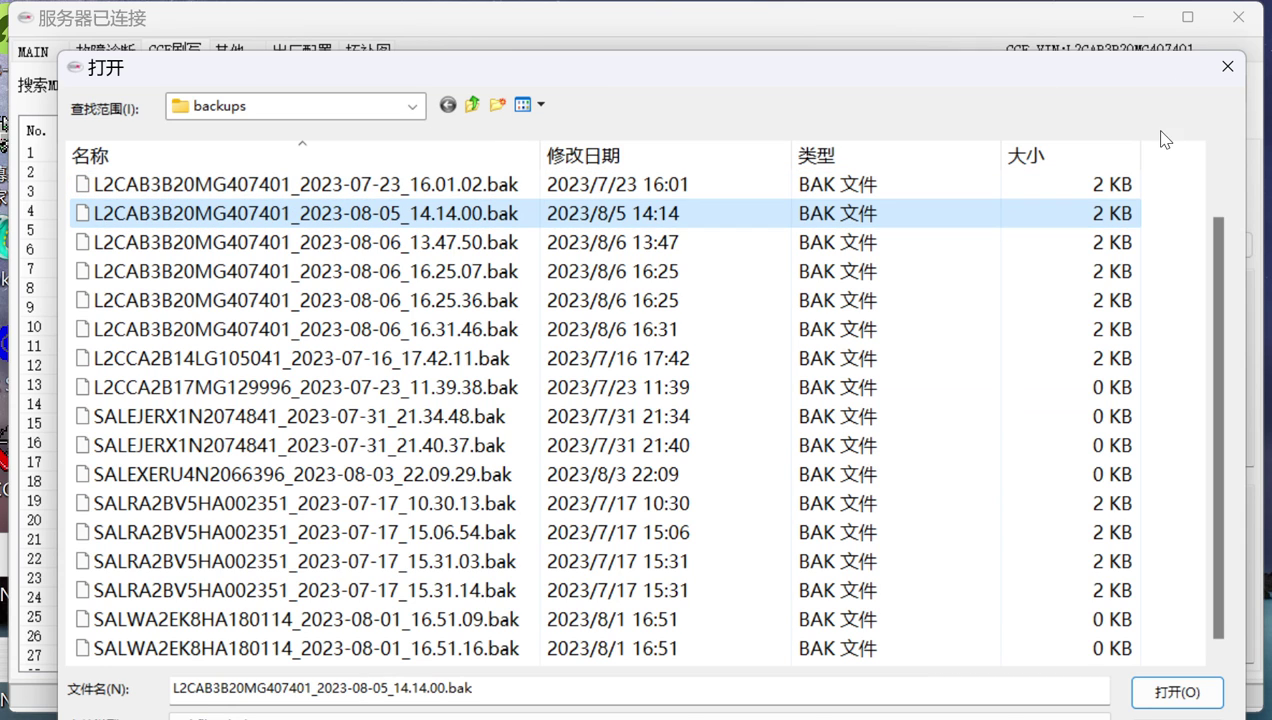
left_click(1227, 68)
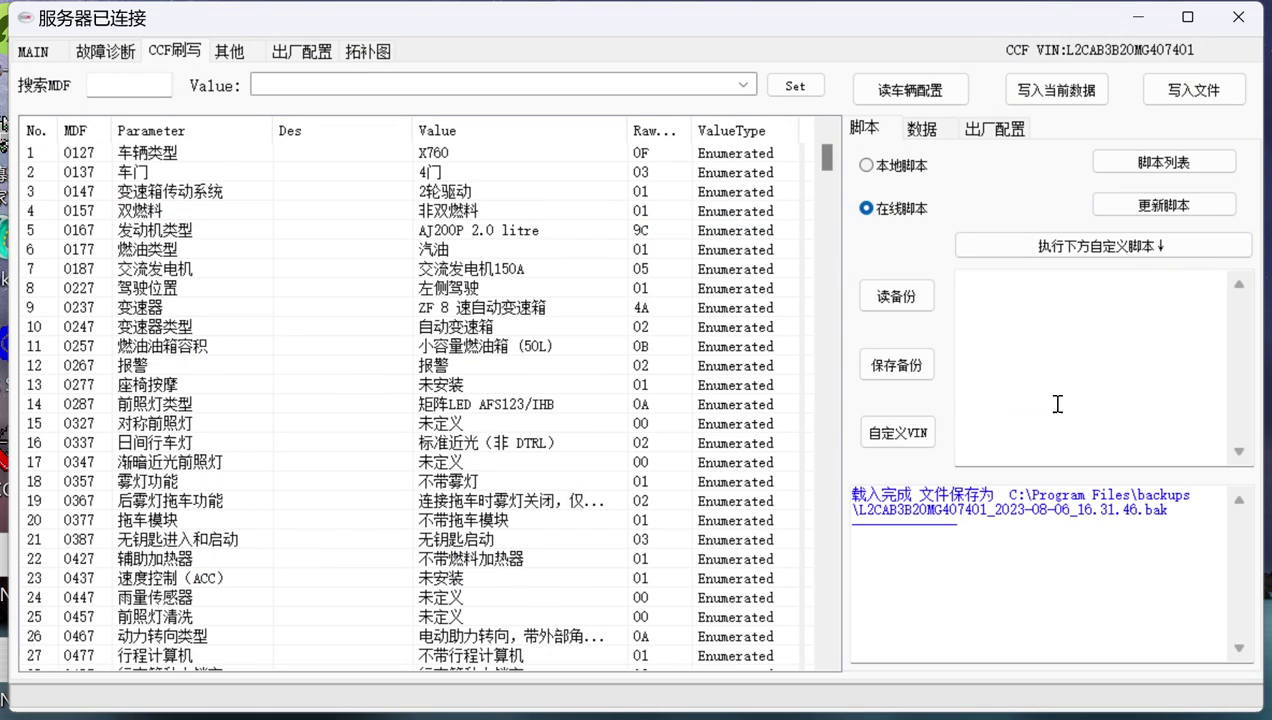
Inspect the custom VIN prompt without entering a VIN, and look over the data (数据) and factory configuration (出厂配置) options
left_click(877, 437)
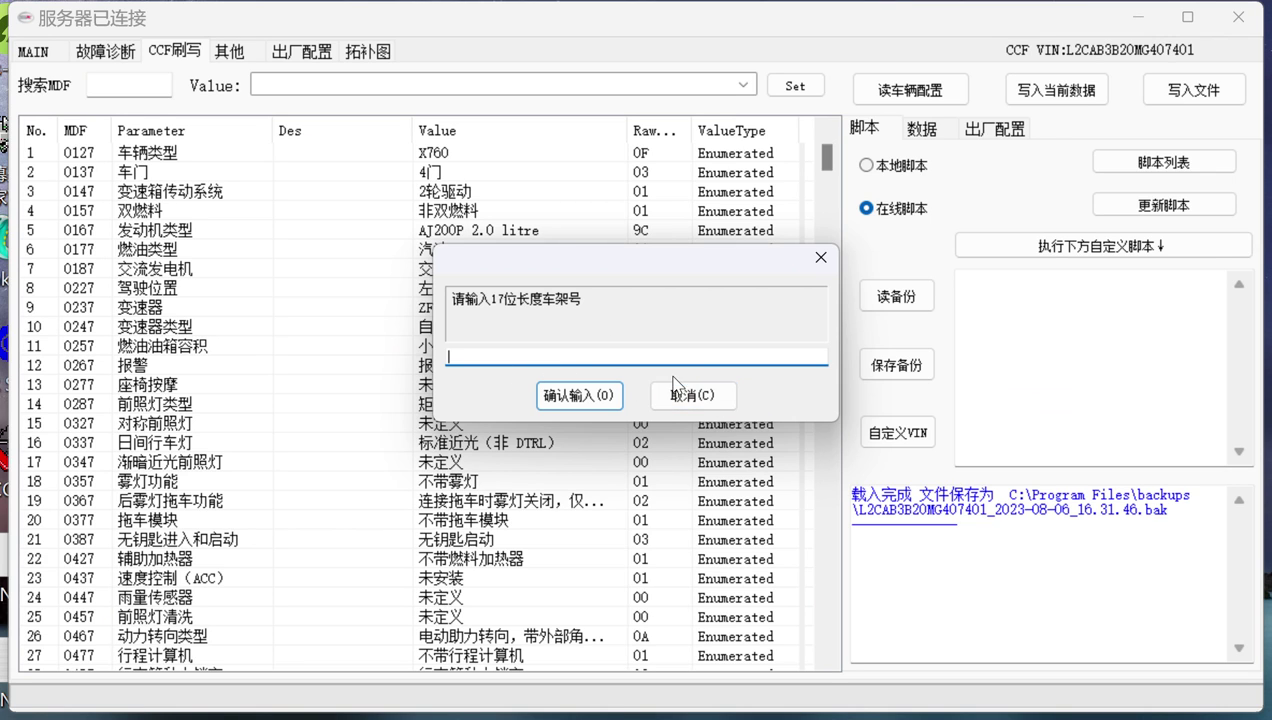
left_click(714, 400)
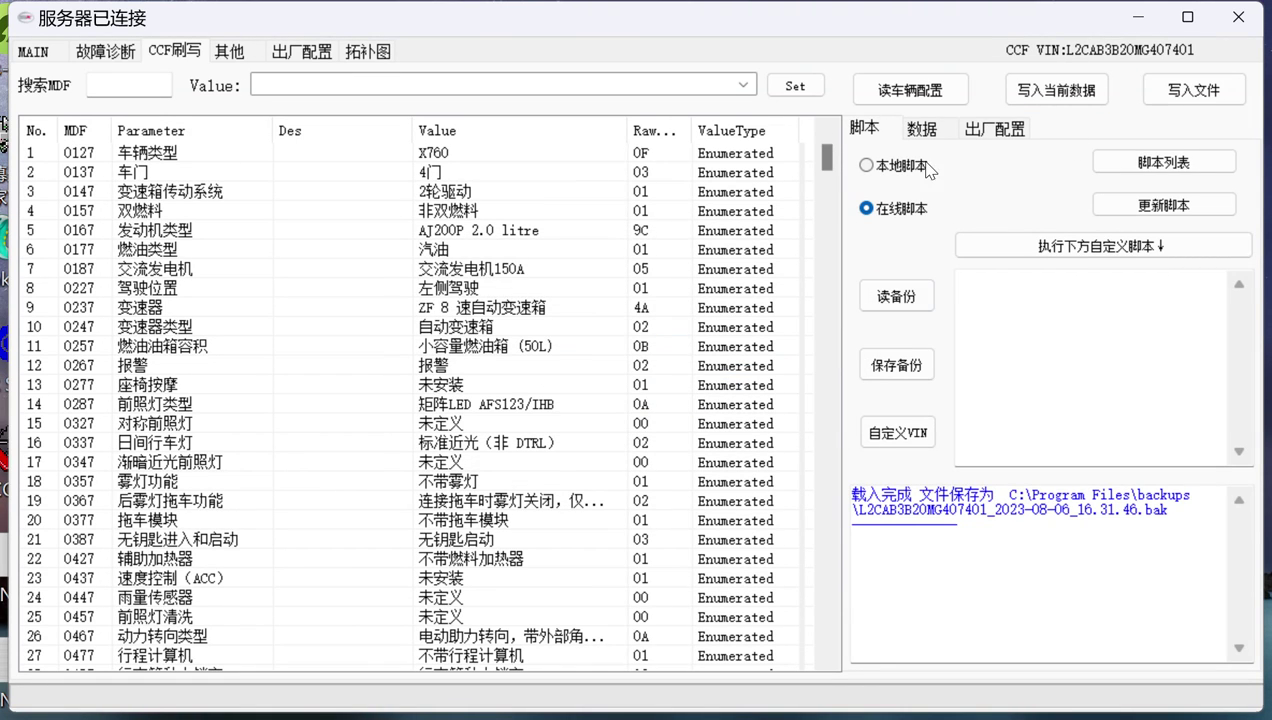
left_click(932, 133)
left_click(1005, 134)
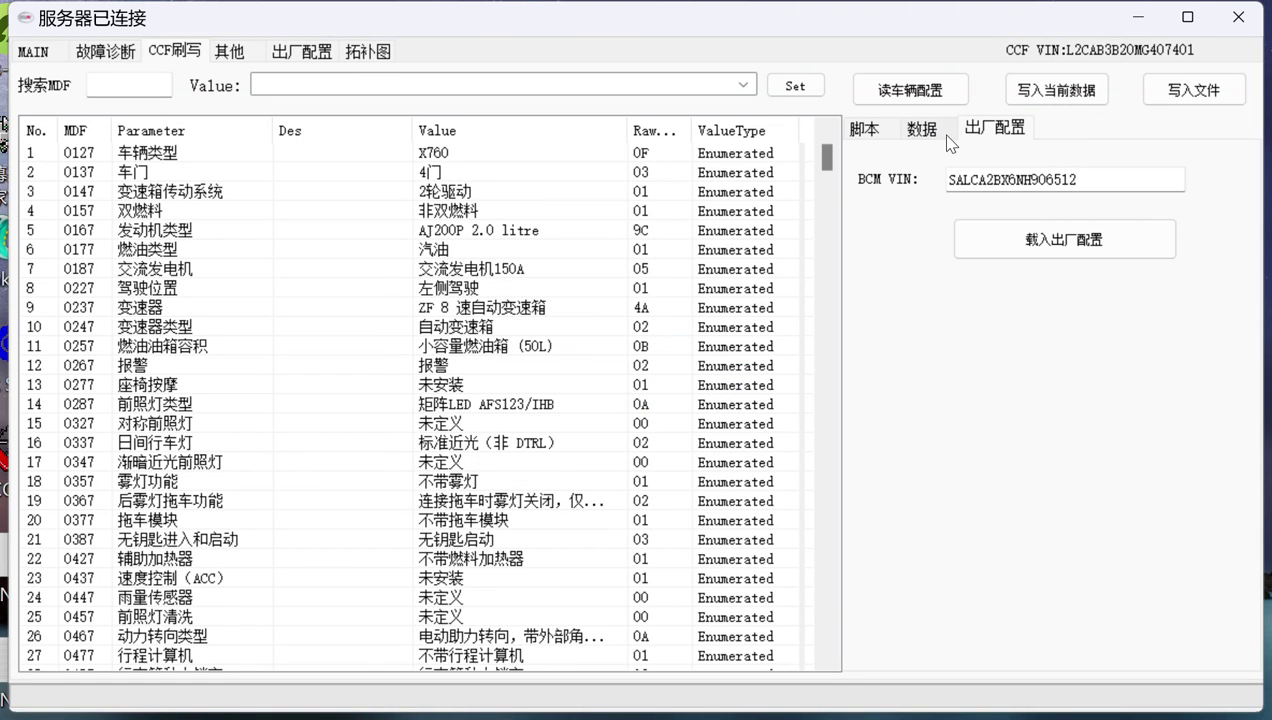
left_click(865, 130)
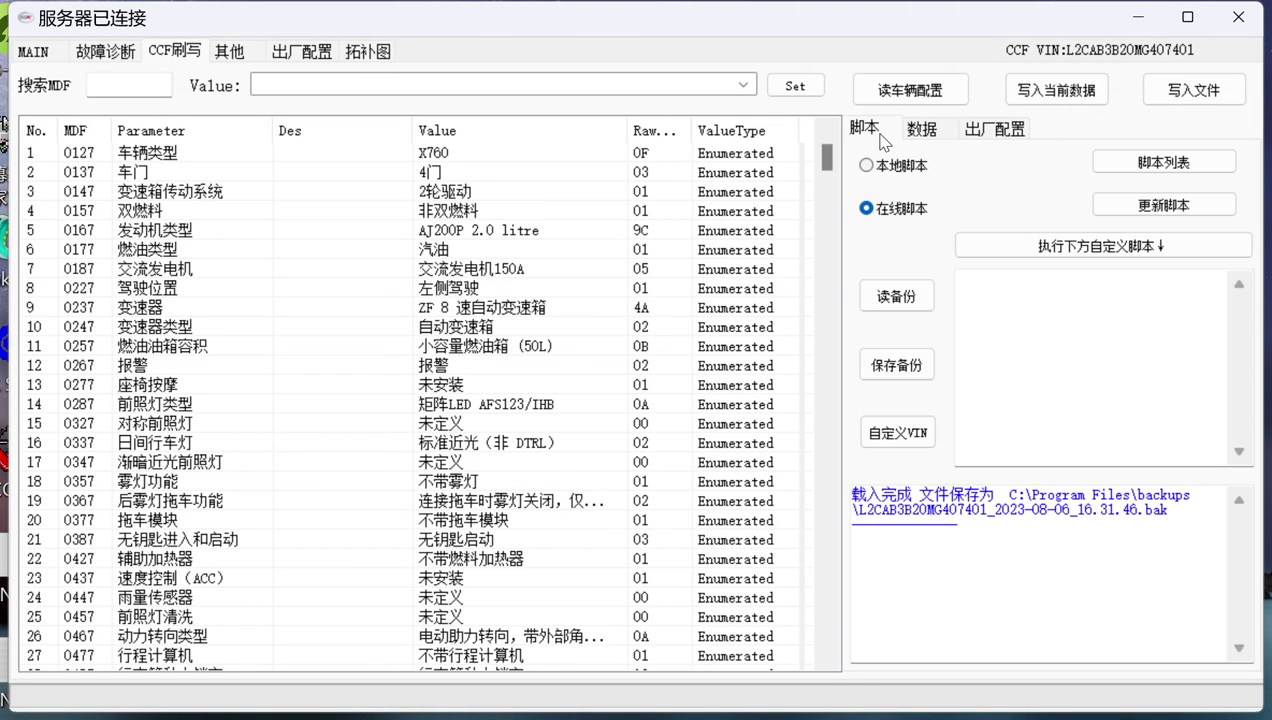
Try to choose a configuration file for writing to the vehicle with 写入文件, and force the program to close
left_click(1195, 92)
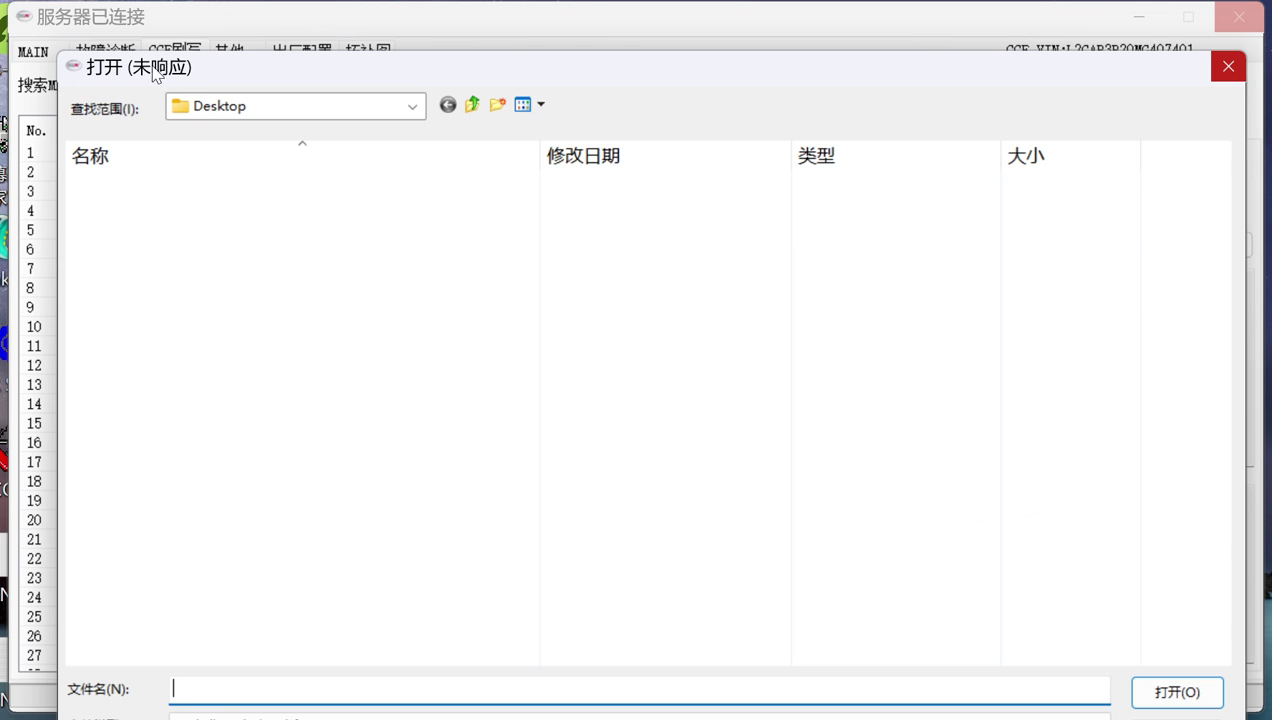
left_click_drag(192, 74, 57, 94)
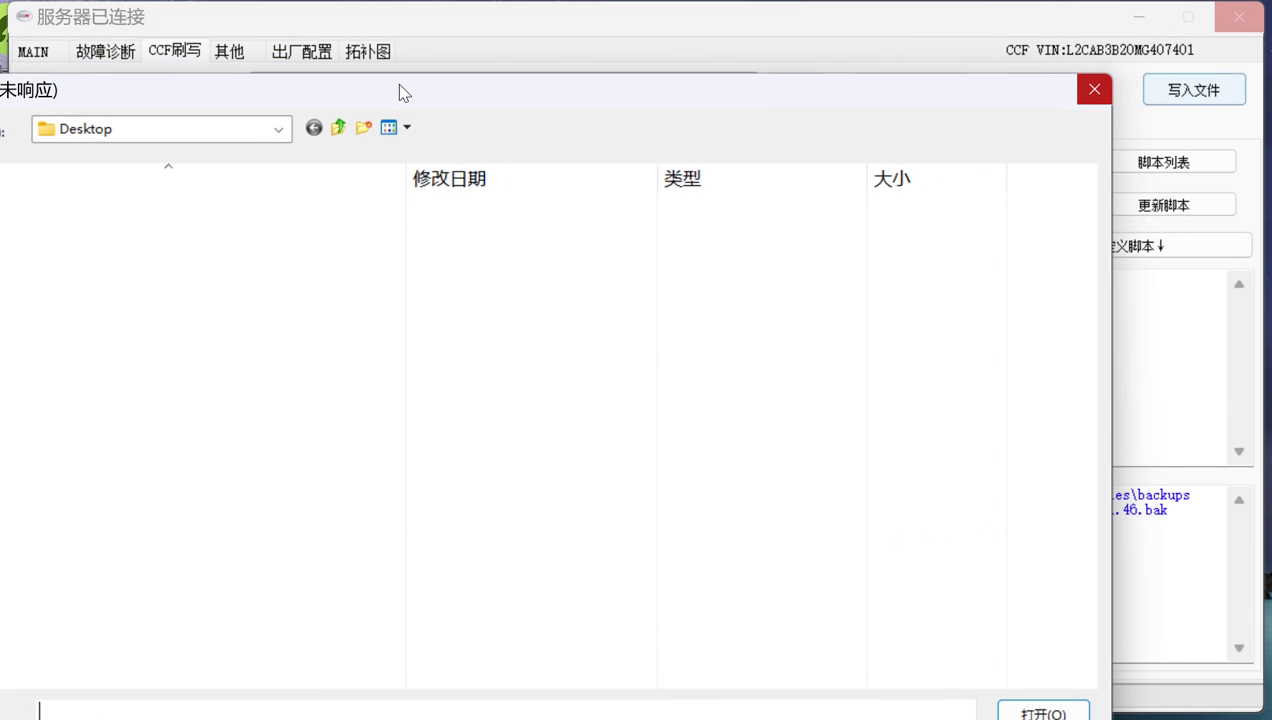
left_click(1095, 90)
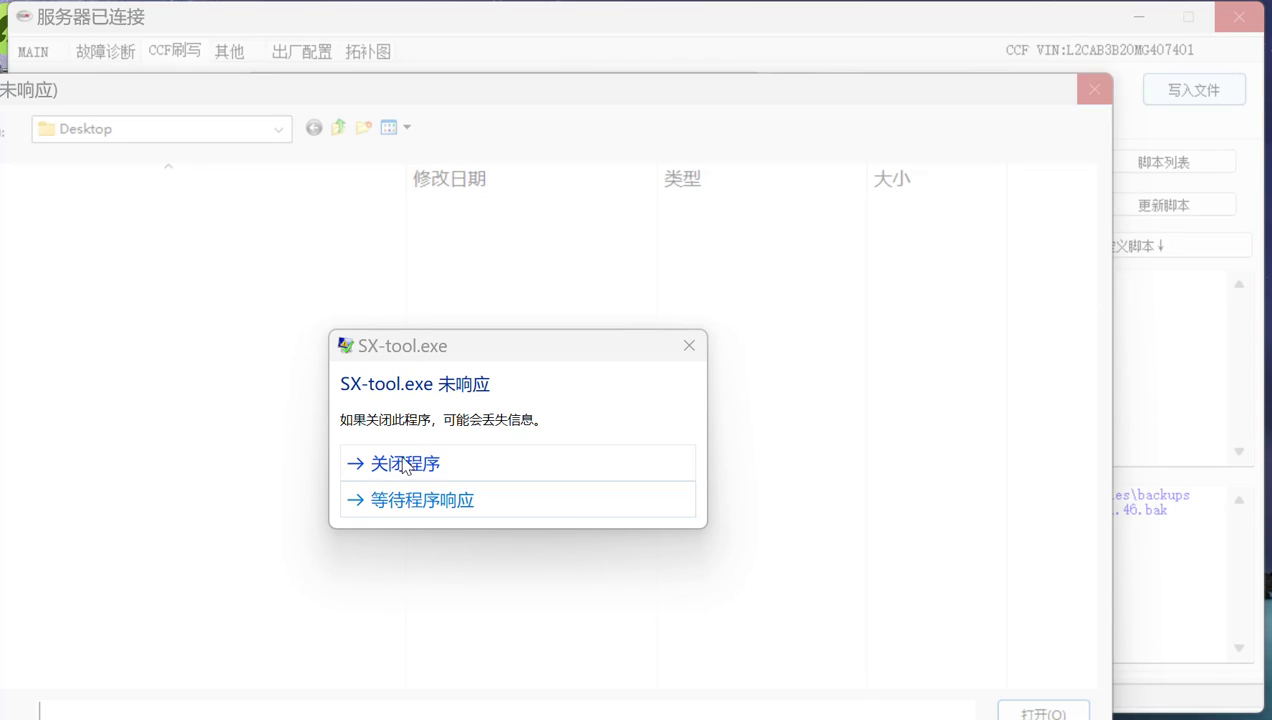
left_click(1095, 90)
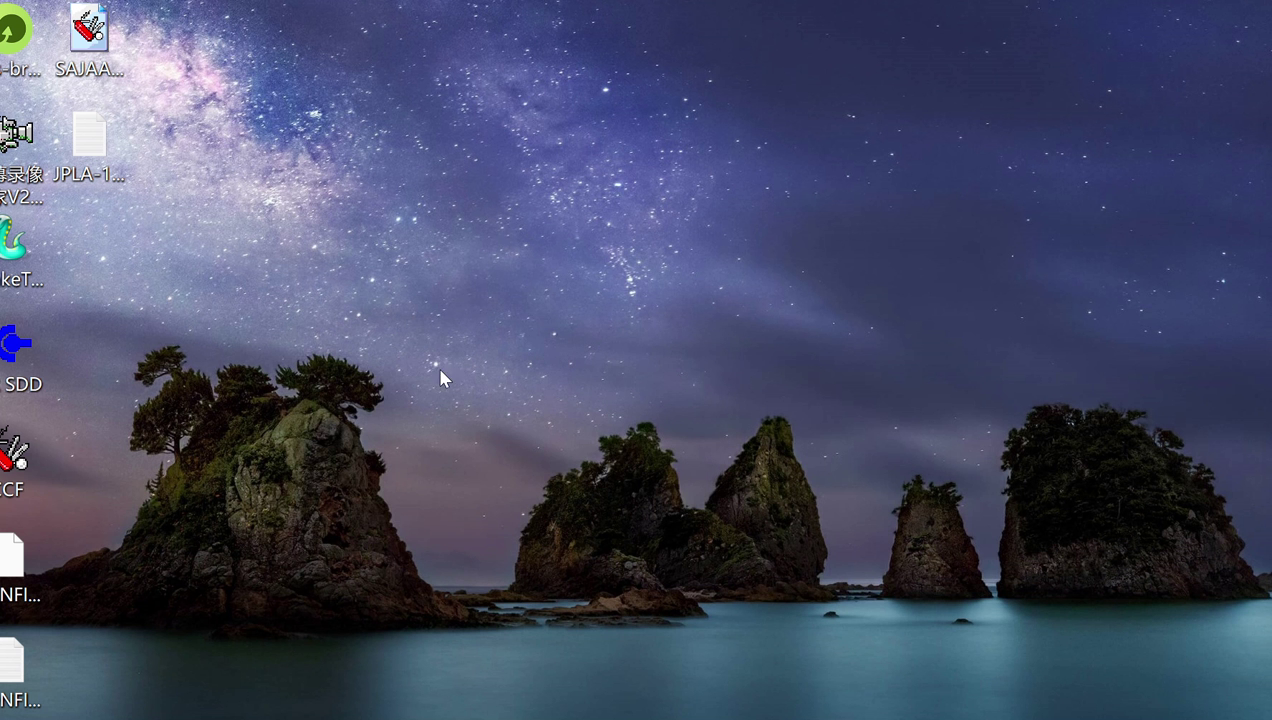